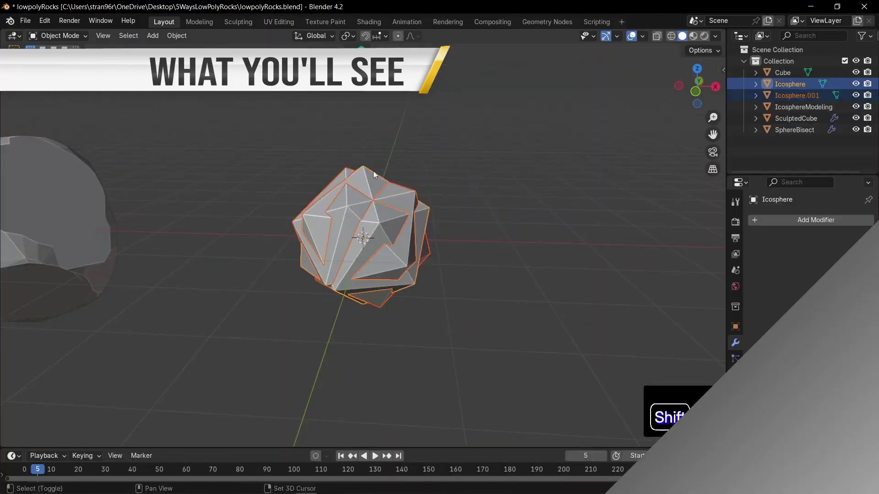
Step: Apply a Boolean intersection between Icosphere and the overlapping Icosphere.001, and rotate the selection freely
key(ctrl+KP_Multiply)
key(r)
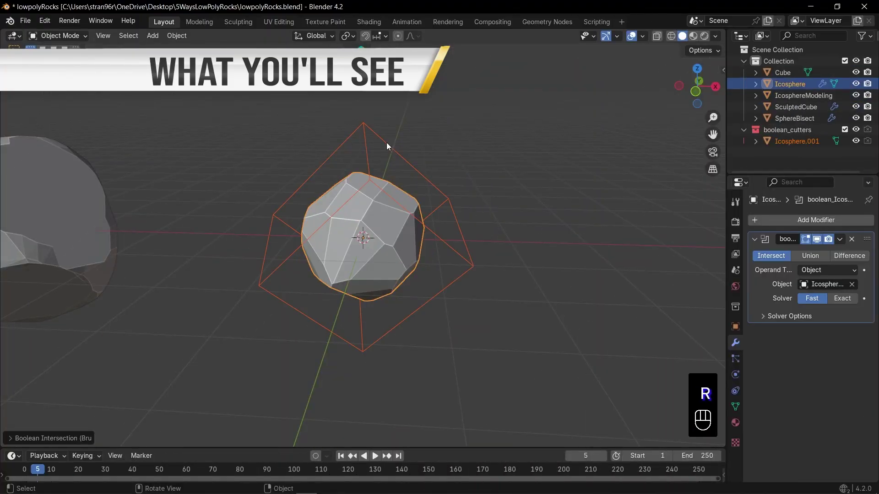
key(r)
key(KP_5)
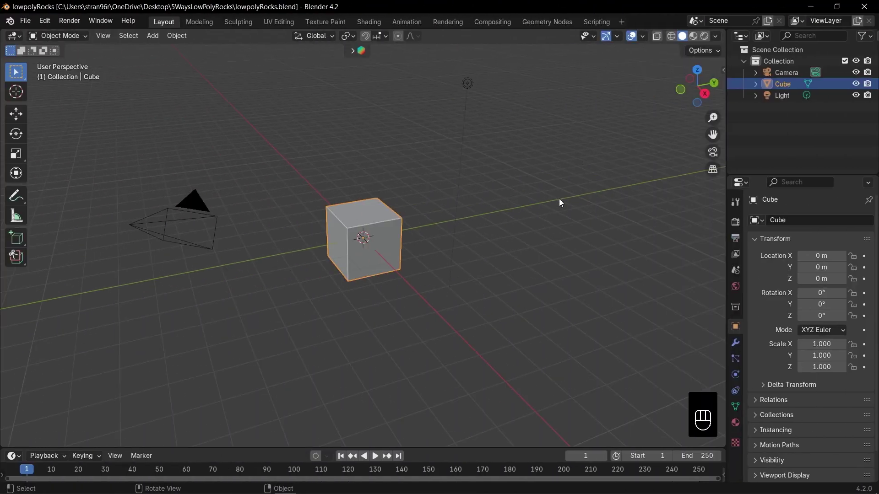
Step: Hide the viewport toolbar and delete the default camera, cube and light
key(t)
key(a)
key(Delete)
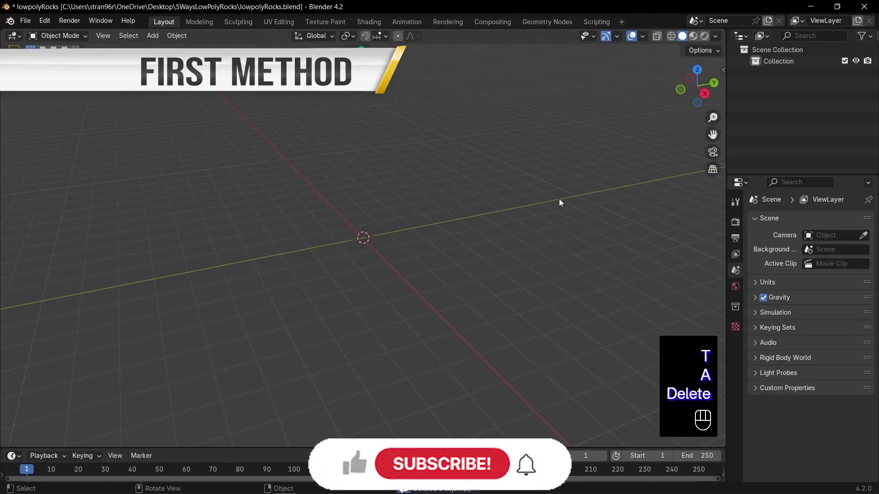
Step: Add an ico sphere at the world origin with 1 subdivision
key(shift+a)
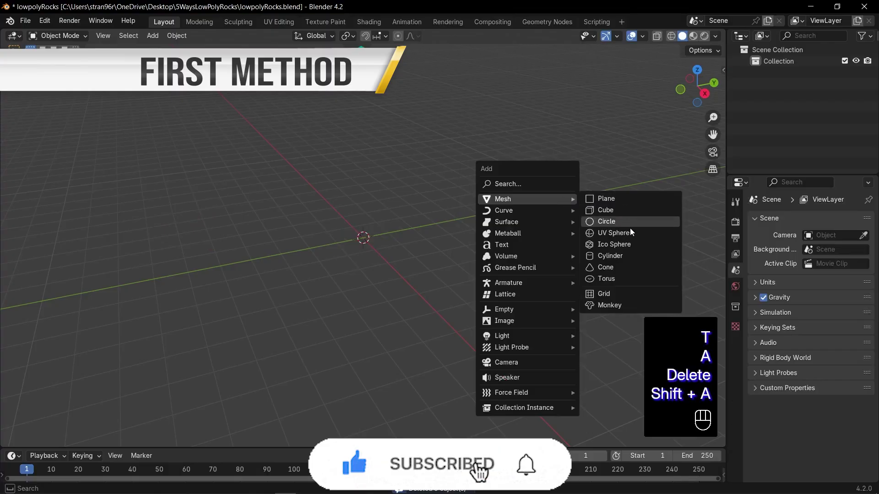
click(606, 246)
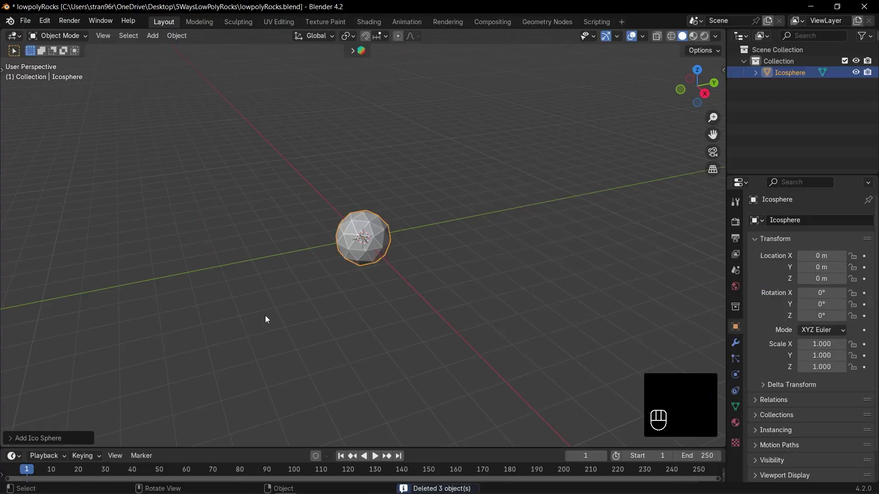
click(56, 436)
click(75, 327)
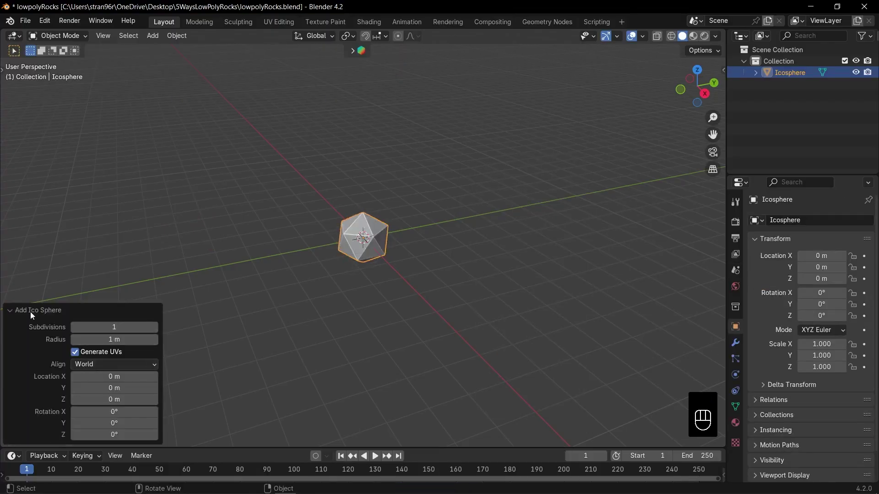
click(30, 312)
Step: Narrow the icosphere to a scale of about 0.64 on X and Y in front view, leaving Z locked
key(KP_Decimal)
key(KP_1)
key(s)
key(shift+z)
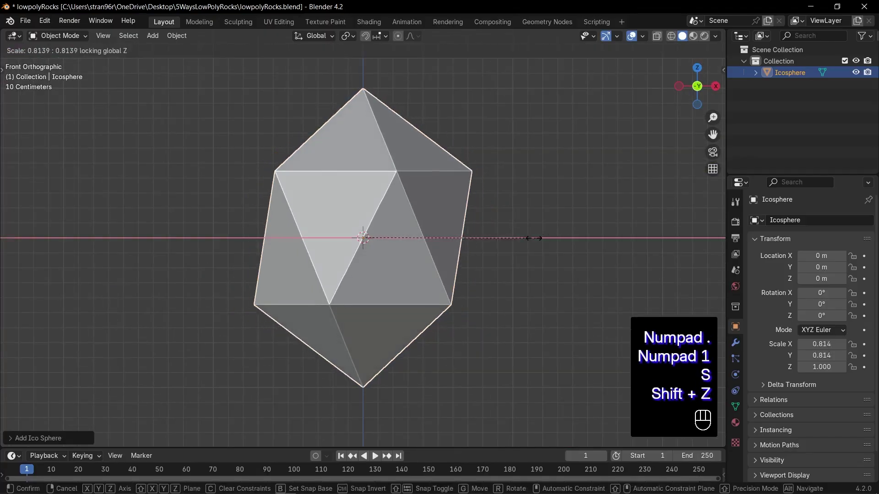
click(498, 242)
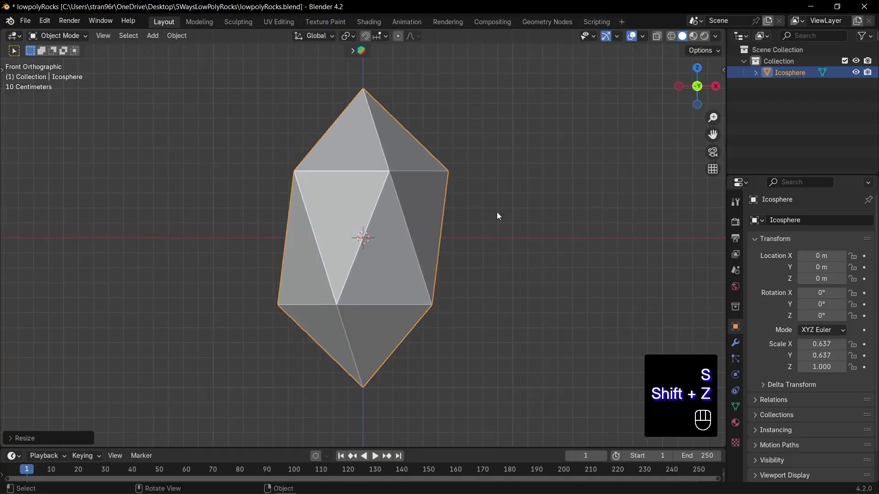
Step: Apply the icosphere's scale and save the file
key(ctrl+a)
click(502, 189)
key(ctrl+s)
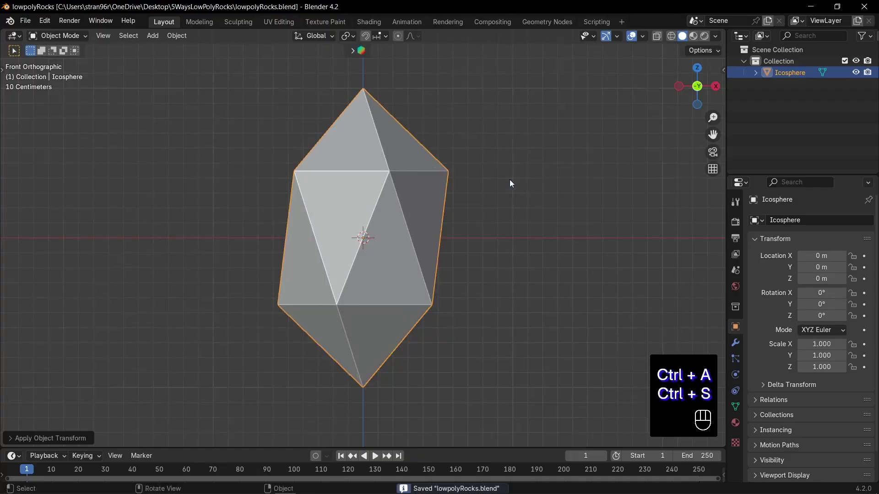
Step: Bevel the icosphere's top vertex in Edit Mode by about 0.21 m with 1 segment
middle_drag(508, 185, 497, 211)
key(Tab)
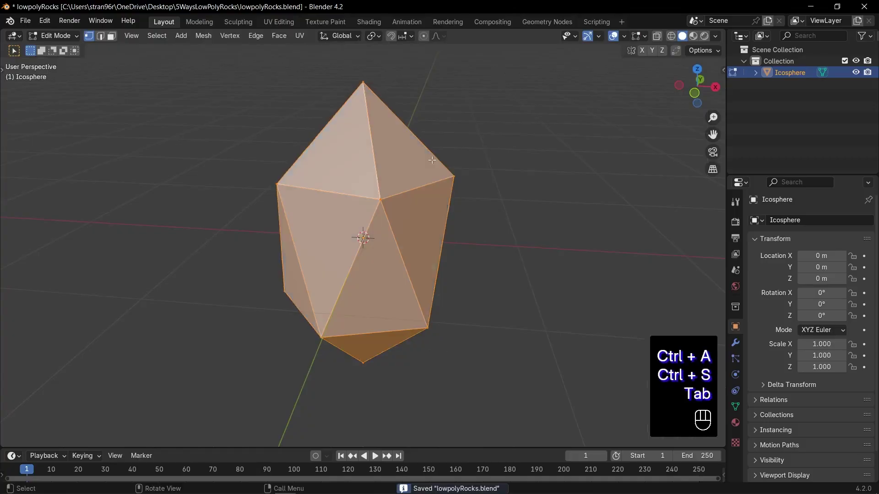
key(1)
click(373, 92)
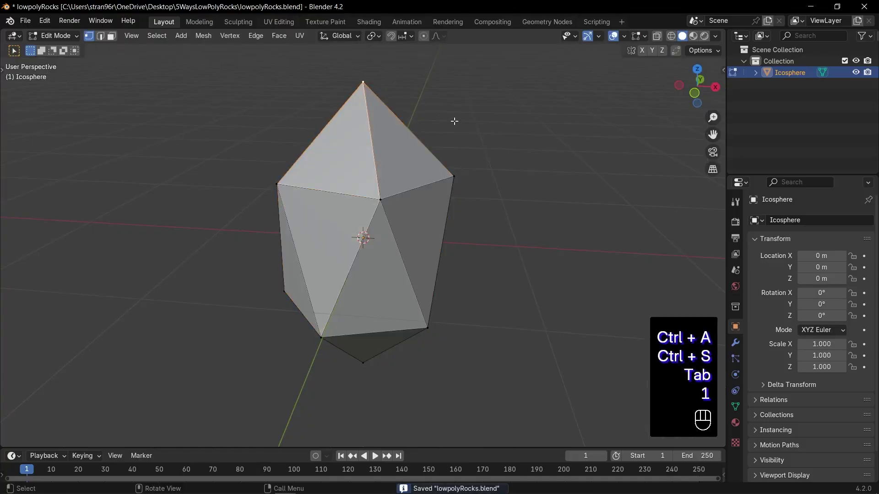
key(shift+ctrl+b)
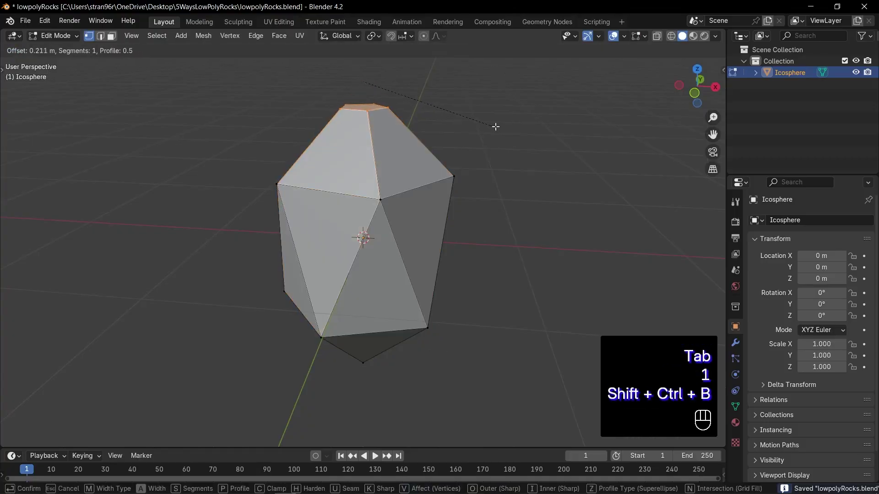
click(499, 126)
middle_drag(504, 126, 495, 147)
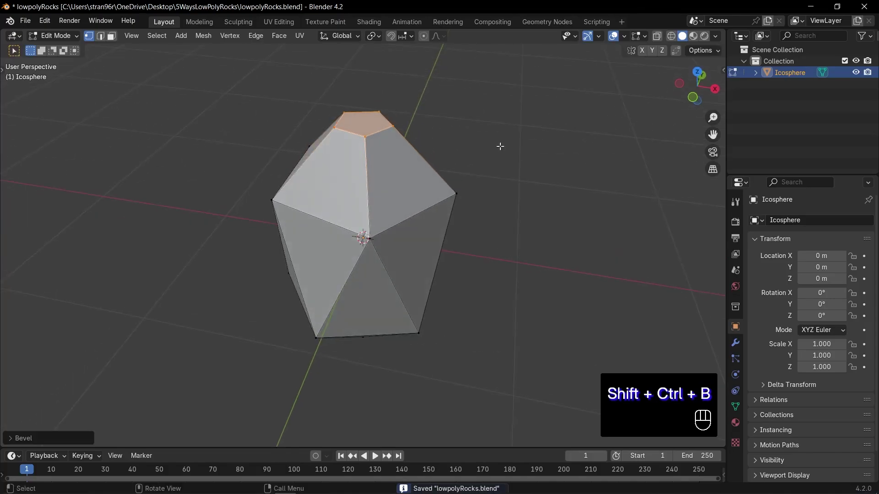
Step: Turn on automatic vertex merging and vertex-bevel two more corners of the icosphere into flat facets
click(675, 52)
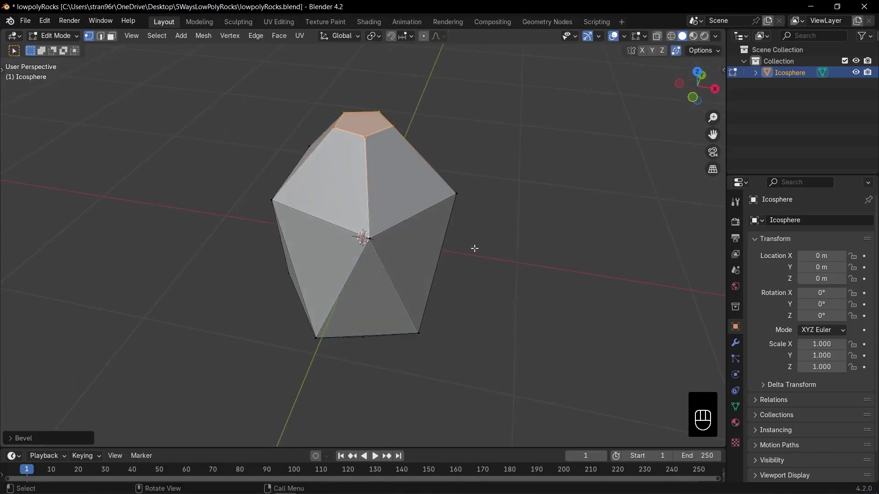
middle_drag(463, 265, 485, 155)
click(338, 249)
key(shift+ctrl+b)
click(508, 232)
middle_drag(508, 232, 457, 275)
click(415, 178)
key(shift+ctrl+b)
click(457, 215)
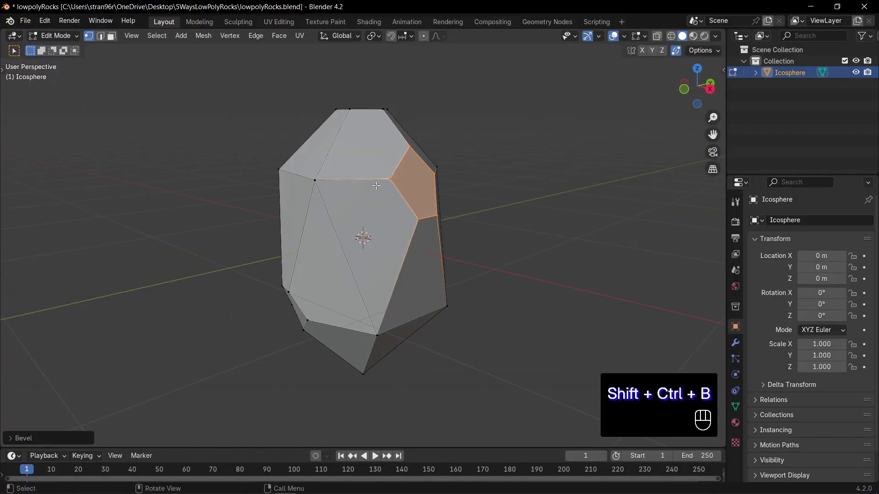
Step: Slide two vertices of the upper side facet along their edges onto neighbouring vertices to merge them
click(384, 186)
key(g)
key(g)
click(320, 182)
click(397, 160)
key(g)
key(g)
click(382, 124)
Step: Slide two vertices on the adjoining side of the rock along their edges to simplify its faces
middle_drag(508, 152, 411, 123)
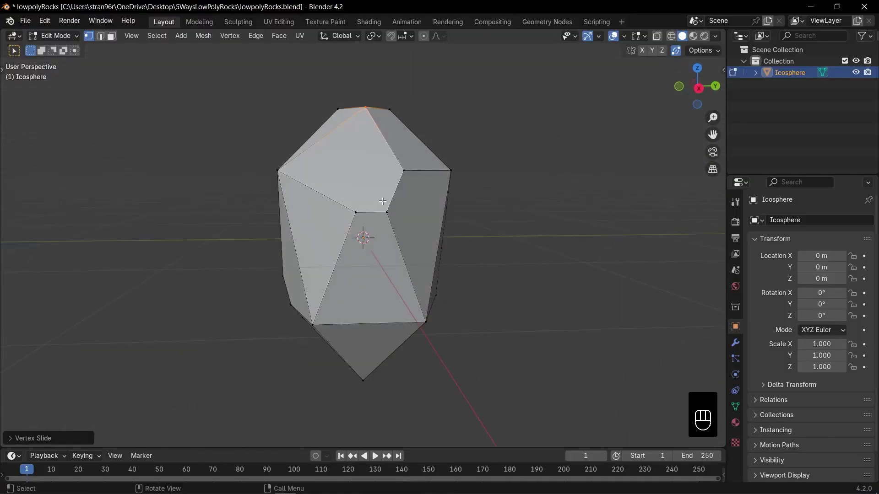
click(356, 210)
key(g)
key(g)
click(396, 232)
middle_drag(426, 177, 416, 223)
click(403, 176)
key(g)
key(g)
click(405, 194)
Step: Vertex-bevel the upper side corner of the rock and slide a neighbouring vertex along its edge
key(shift+ctrl+b)
click(385, 196)
click(358, 217)
key(g)
key(g)
click(339, 235)
Step: Bevel the rock's bottom vertex by about 0.23 m with 1 segment
middle_drag(339, 235, 306, 194)
click(364, 387)
key(shift+ctrl+b)
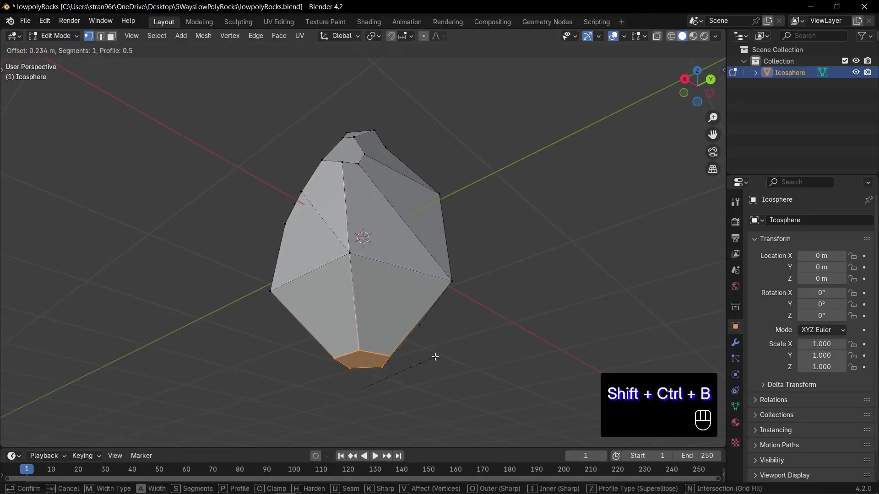
click(437, 356)
Step: Slide a vertex near the rock's base along its edge and bevel an adjacent edge
middle_drag(437, 355, 393, 275)
click(418, 322)
key(g)
key(g)
key(2)
key(ctrl+b)
click(428, 257)
Step: Slide the selected geometry along its edges and vertex-bevel a lower corner of the rock
key(g)
key(g)
middle_drag(426, 194, 366, 302)
key(shift+ctrl+b)
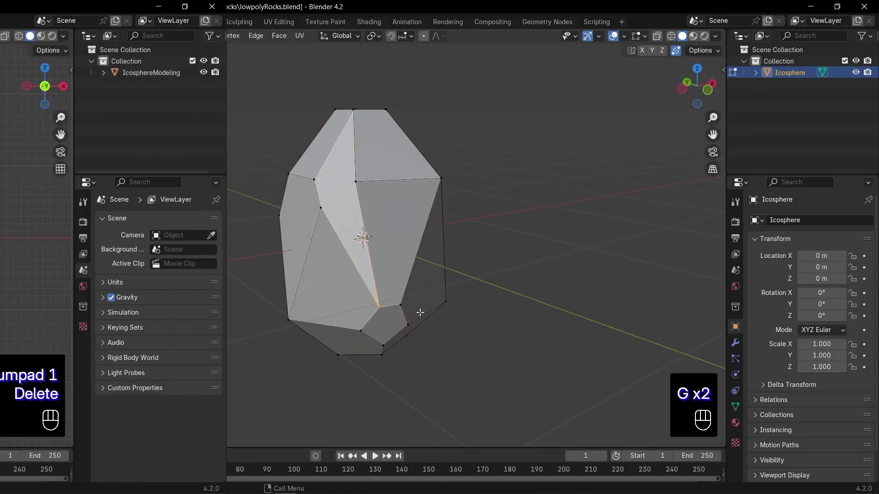
Step: Save the file and add a UV sphere at the world origin beside the finished rock
key(ctrl+s)
key(shift+a)
mouse_move(470, 262)
click(521, 293)
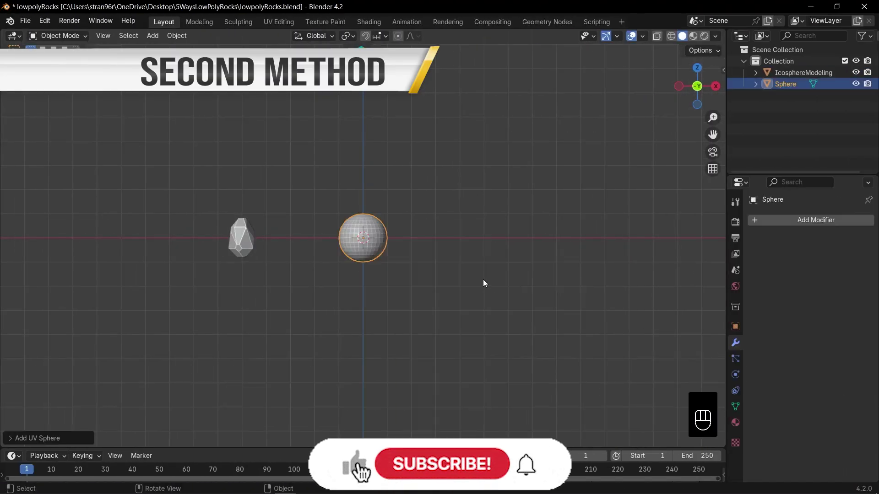
Step: Stretch the UV sphere along Z into an upright egg shape
key(KP_Decimal)
key(s)
key(z)
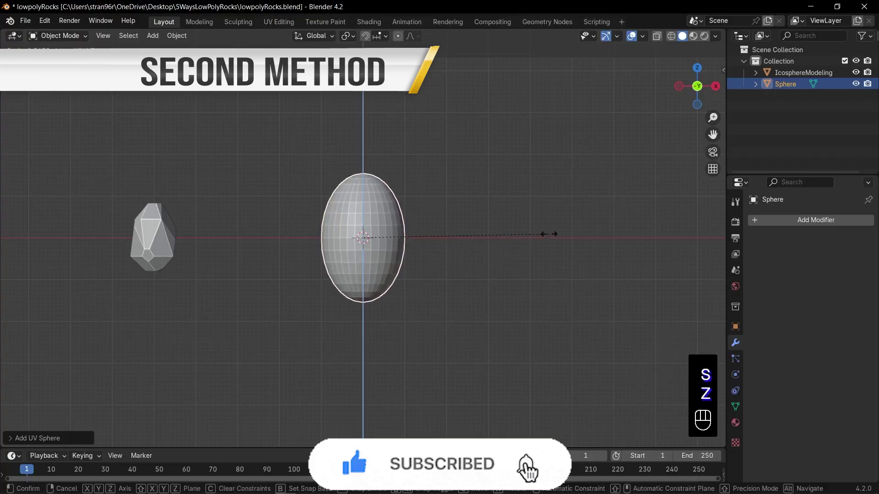
click(534, 240)
Step: Apply the stretched sphere's scale and save the file
scroll(479, 237, up, 1)
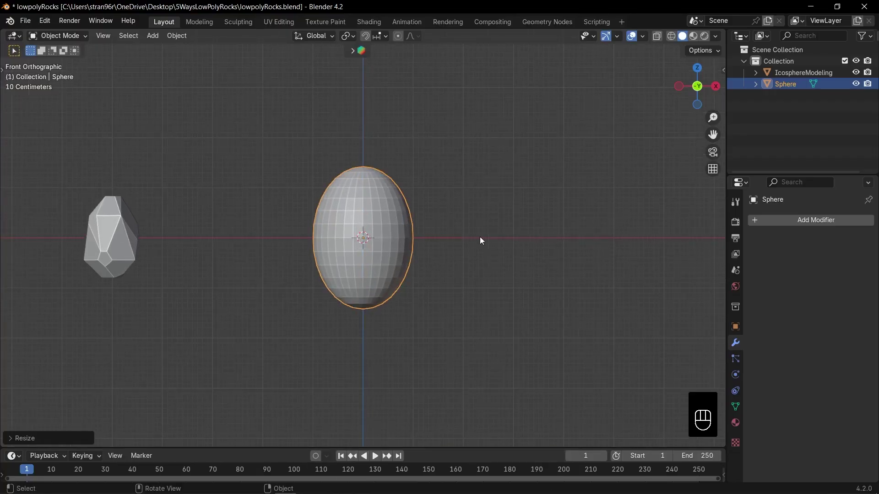
key(ctrl+a)
click(479, 237)
key(ctrl+s)
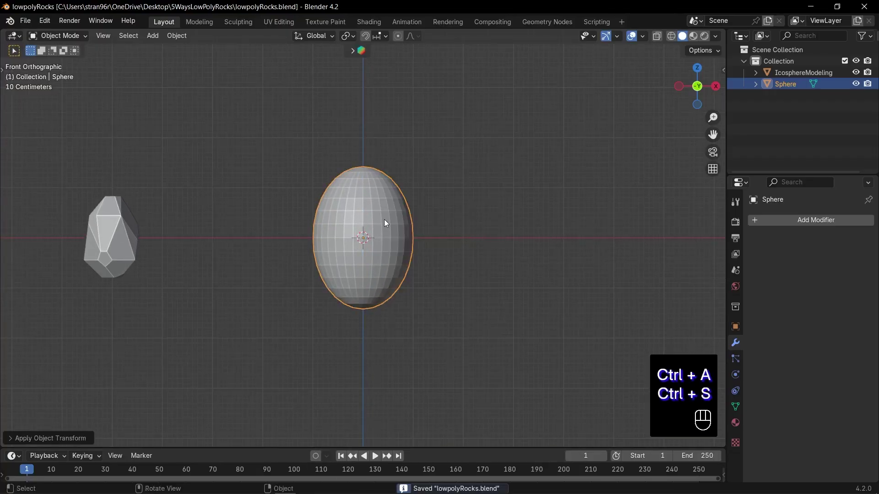
Step: Bisect the whole sphere mesh diagonally across its upper left shoulder in front view, with Clear Inner and Fill enabled
key(Tab)
key(y)
key(t)
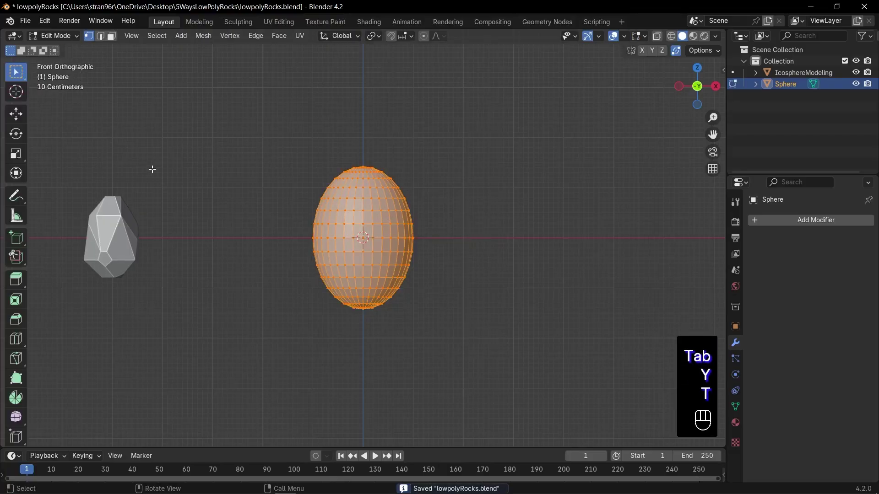
scroll(17, 317, down, 3)
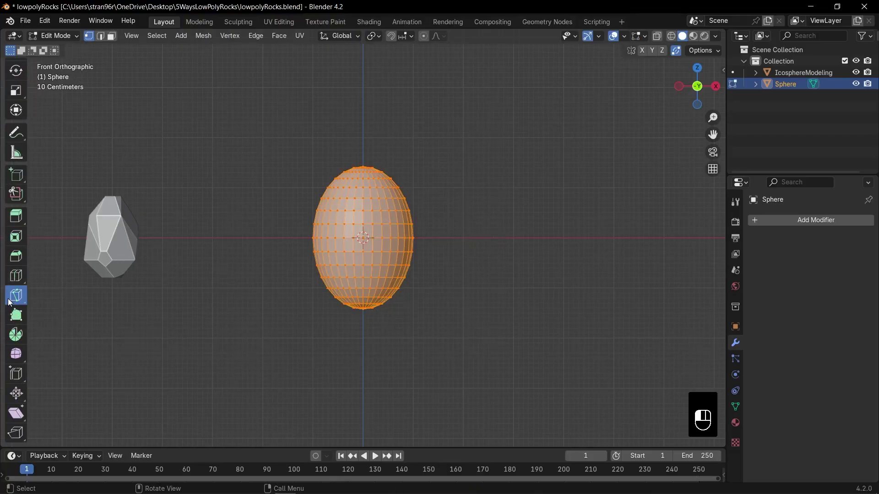
click(10, 303)
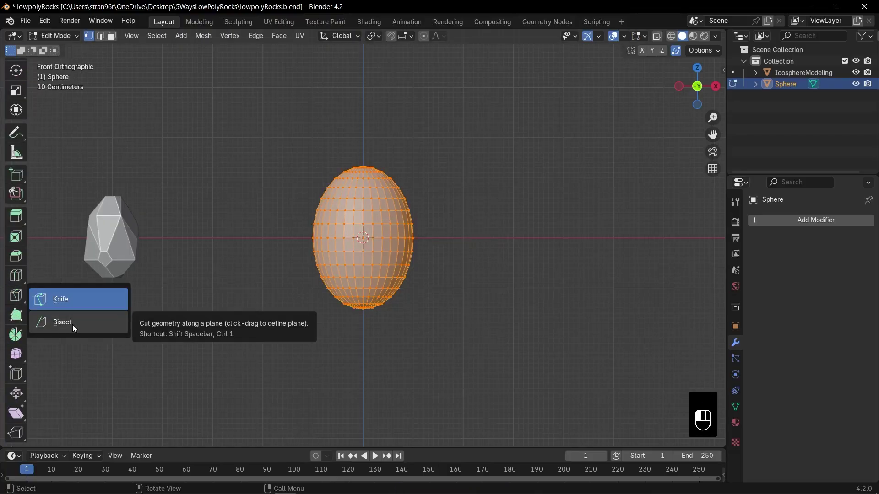
click(72, 325)
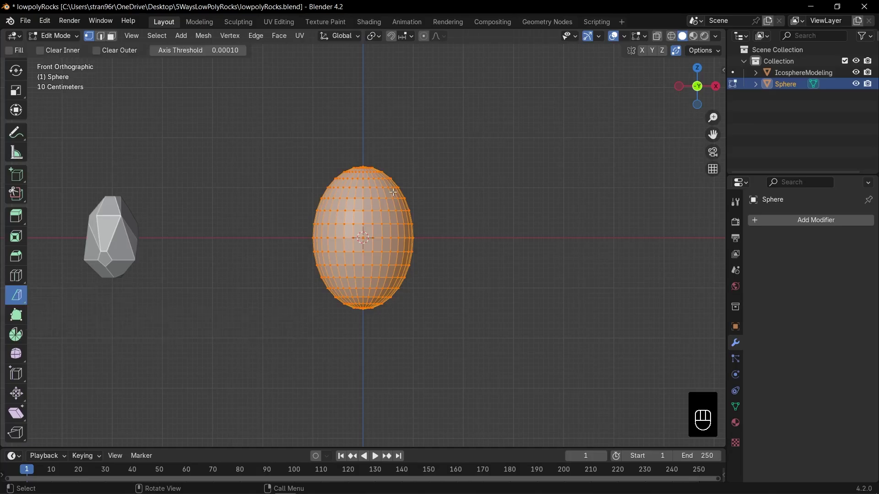
mouse_move(380, 149)
mouse_down()
mouse_move(337, 218)
mouse_move(318, 215)
mouse_up()
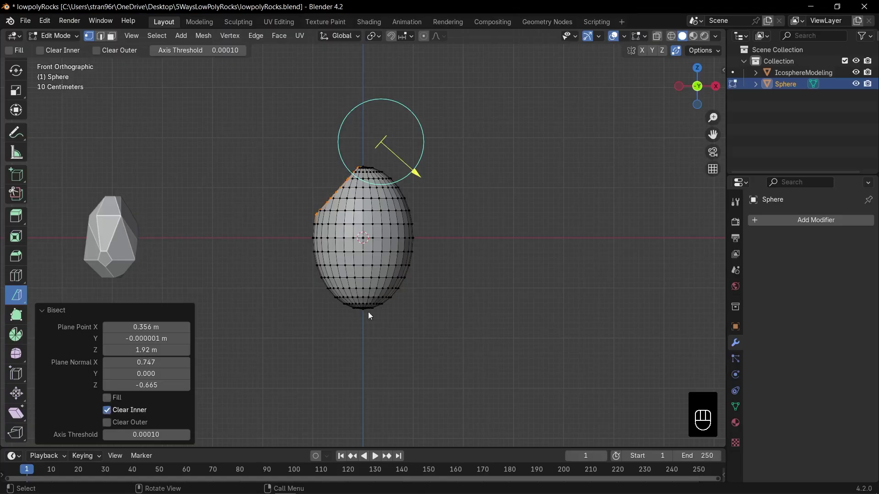
middle_drag(378, 307, 308, 361)
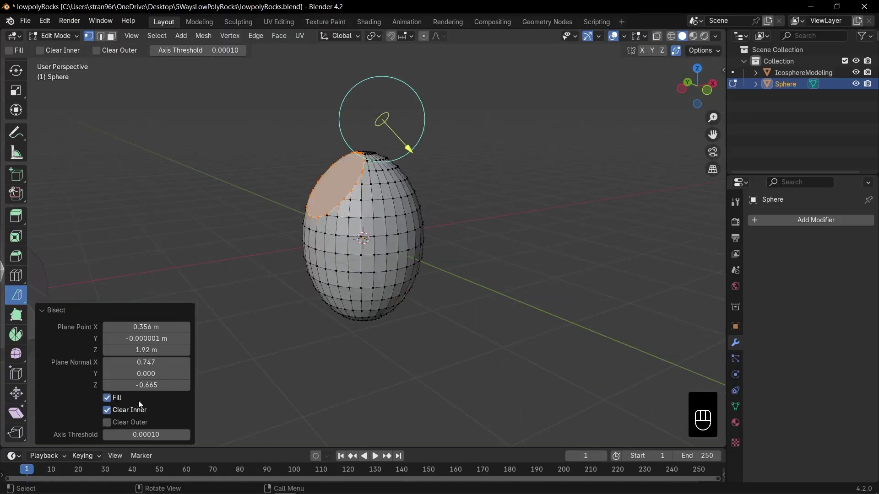
Step: Bisect the whole mesh with a gently sloping cut across its top in front view, with Clear Outer and Fill enabled
key(KP_1)
key(a)
drag(304, 151, 488, 207)
click(108, 410)
click(108, 409)
click(108, 422)
click(108, 398)
Step: Bisect the whole mesh diagonally across its upper front shoulder in right view
key(KP_3)
key(a)
drag(366, 151, 301, 249)
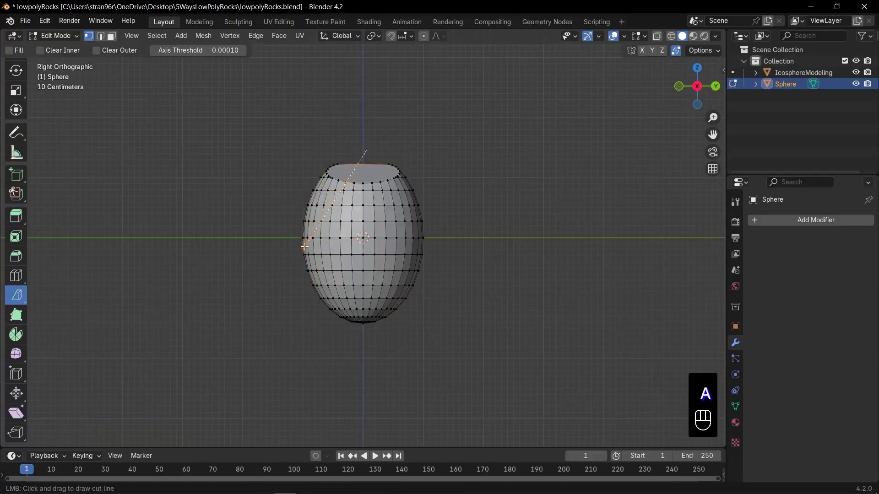
Step: Bisect the whole mesh with a sloping cut across its base in front view, with Clear Inner and Fill enabled
key(KP_1)
key(a)
drag(309, 336, 428, 288)
click(108, 410)
click(108, 398)
Step: Bisect the whole mesh once more from the right view, with Clear Inner and Fill enabled
key(KP_3)
key(a)
drag(285, 176, 436, 186)
key(a)
click(108, 410)
click(108, 399)
Step: Bisect away the mesh's lower left corner in front view, with Clear Outer and Fill enabled
key(KP_1)
key(a)
drag(334, 153, 323, 352)
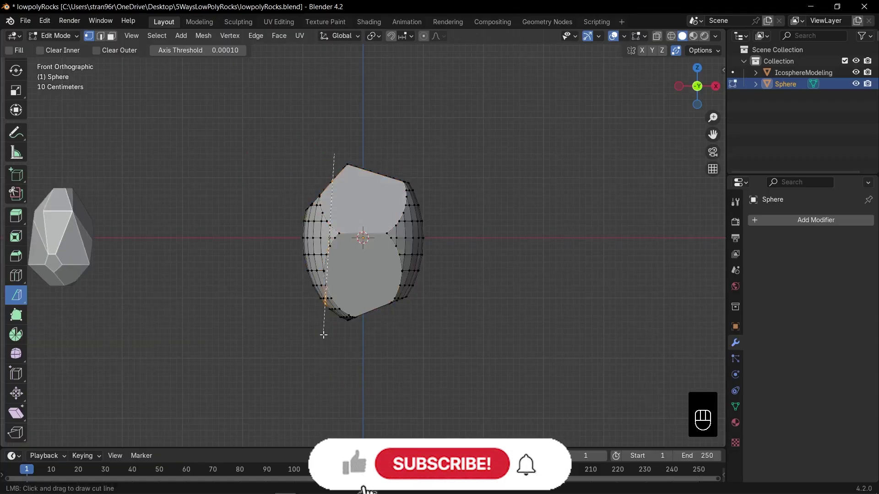
key(ctrl+z)
drag(375, 337, 269, 216)
click(108, 422)
click(108, 398)
Step: Bisect off the mesh's left side with a steep cut in front view, with Clear Inner and Fill enabled
key(a)
drag(329, 164, 298, 279)
click(110, 410)
click(114, 398)
Step: Bisect off the mesh's right side and lower right corner in front view with two angled cuts
drag(384, 146, 433, 279)
click(110, 412)
click(108, 422)
drag(477, 198, 366, 318)
click(128, 420)
Step: Bisect the mesh in right view with a diagonal cut across the upper back shoulder and a steep cut along the front
key(KP_3)
key(a)
drag(341, 132, 460, 265)
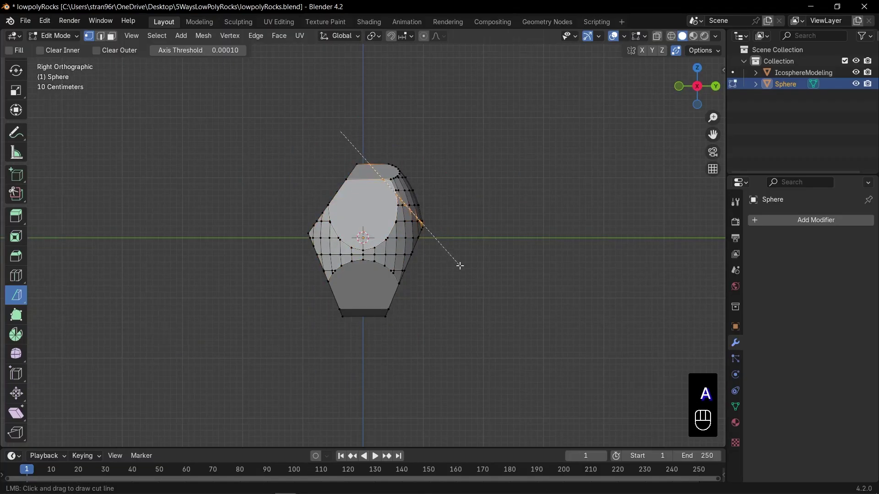
key(a)
drag(327, 179, 310, 306)
Step: Return to Object Mode, add a Decimate modifier to the cut sphere and set its collapse ratio to 0.1791
key(KP_1)
key(Tab)
middle_drag(396, 299, 514, 167)
scroll(551, 252, up, 3)
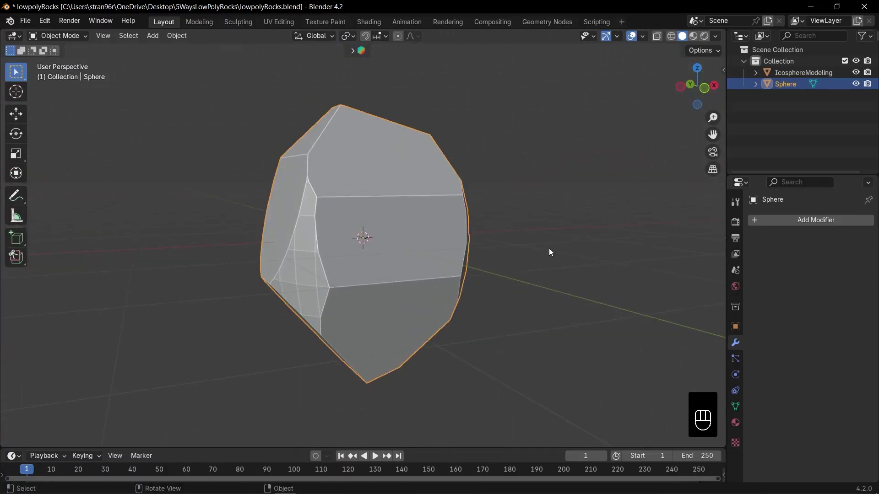
click(778, 221)
text(de)
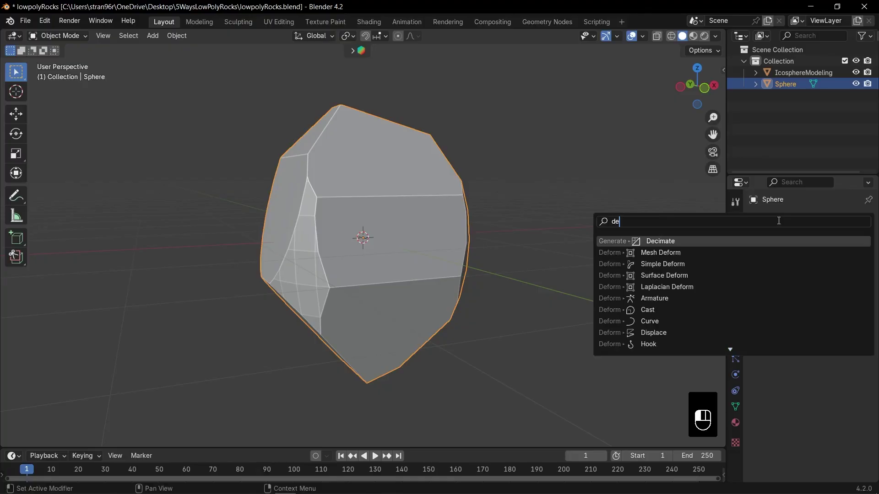
key(Return)
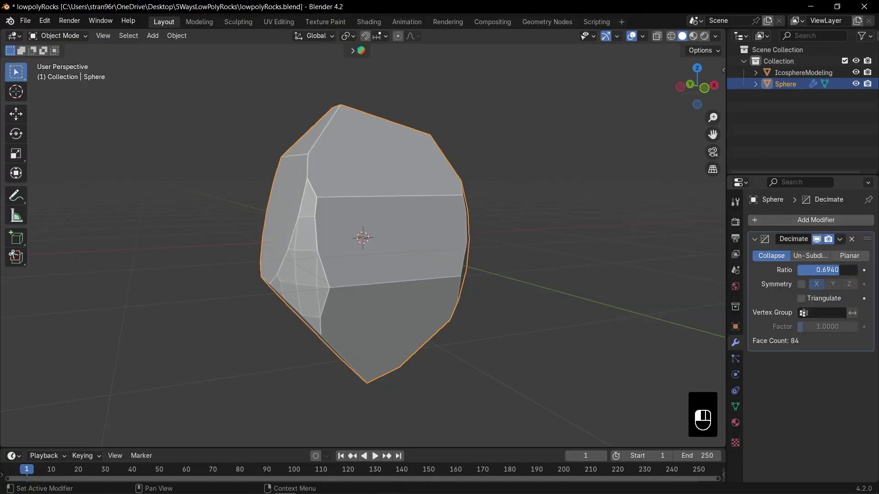
drag(815, 270, 806, 270)
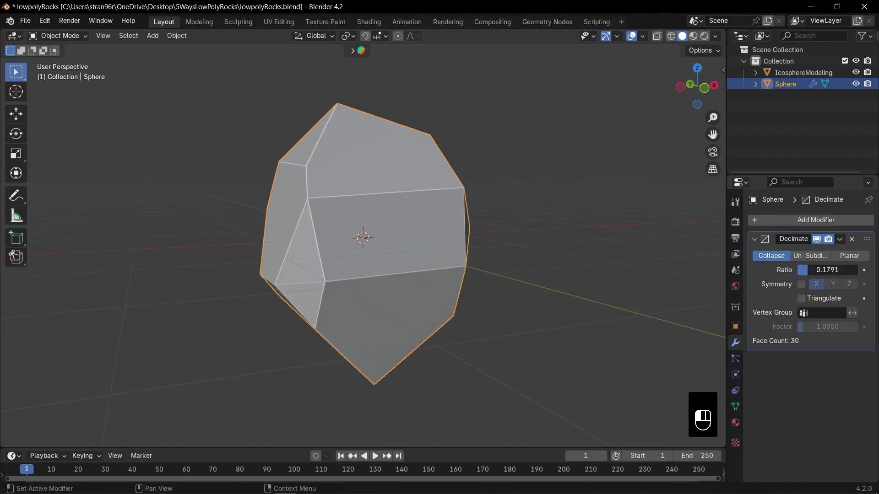
Step: Save the file, then add a 2 m cube at the world origin and frame it in front view
key(ctrl+s)
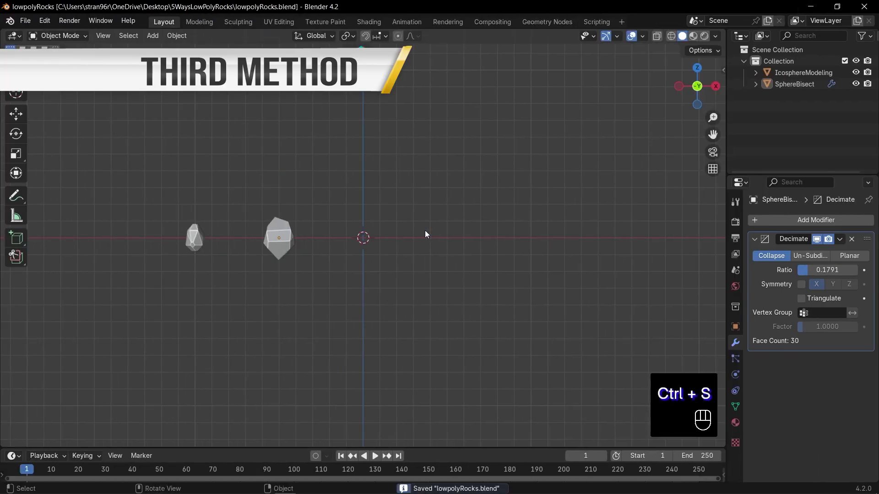
key(shift+a)
mouse_move(391, 231)
click(484, 239)
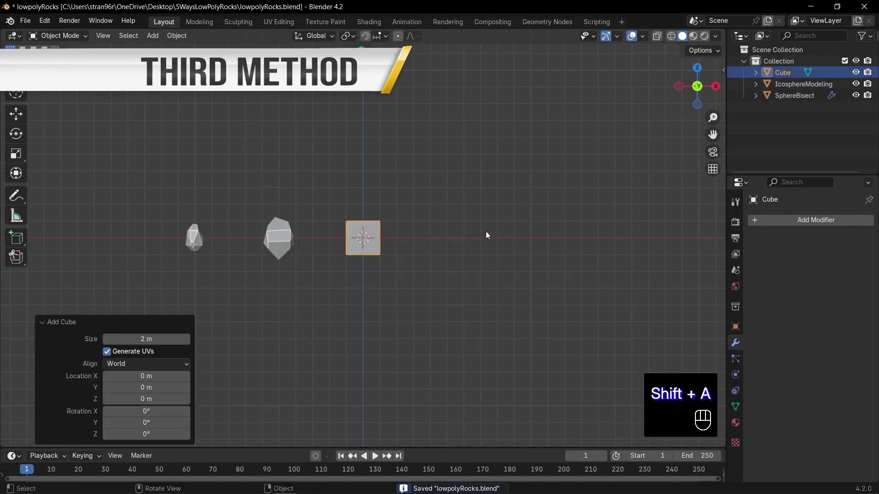
key(KP_Decimal)
click(61, 322)
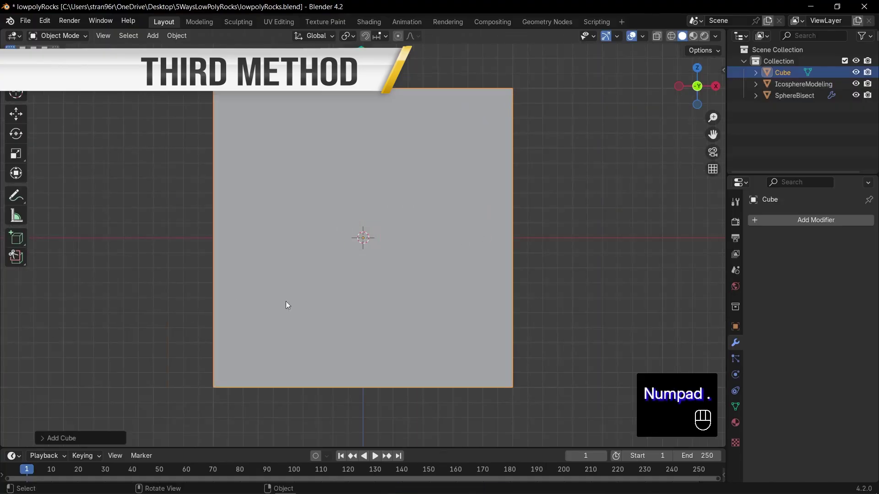
Step: Give the cube a Subdivision modifier at viewport level 5 and apply it
key(ctrl+5)
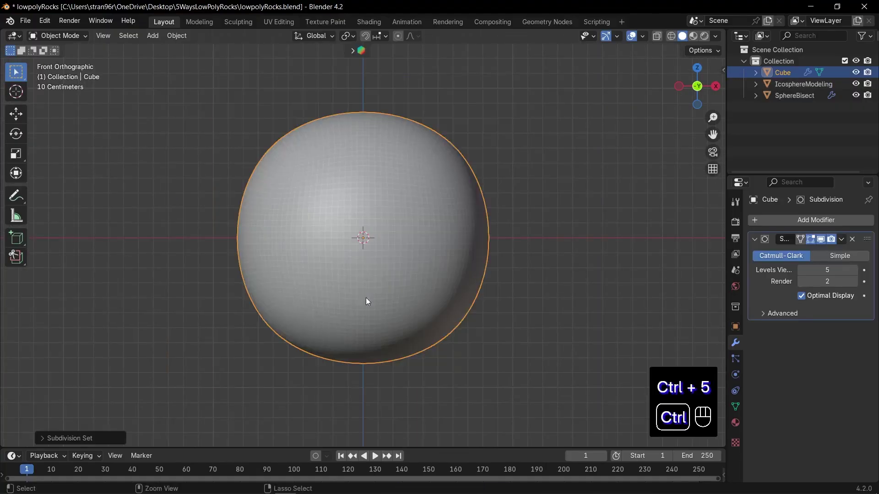
middle_drag(368, 301, 374, 300)
key(KP_1)
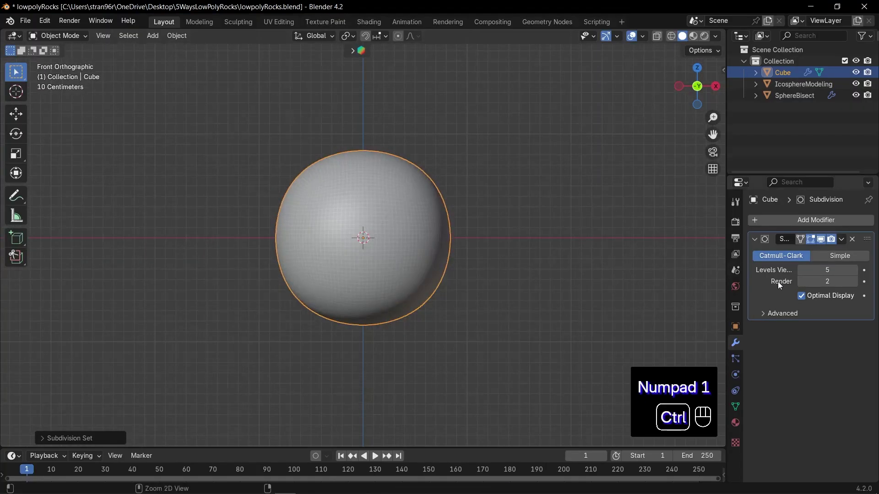
key(ctrl+a)
Step: Switch the subdivided cube to Sculpt Mode and choose the Grab brush with a 156 px radius
click(59, 35)
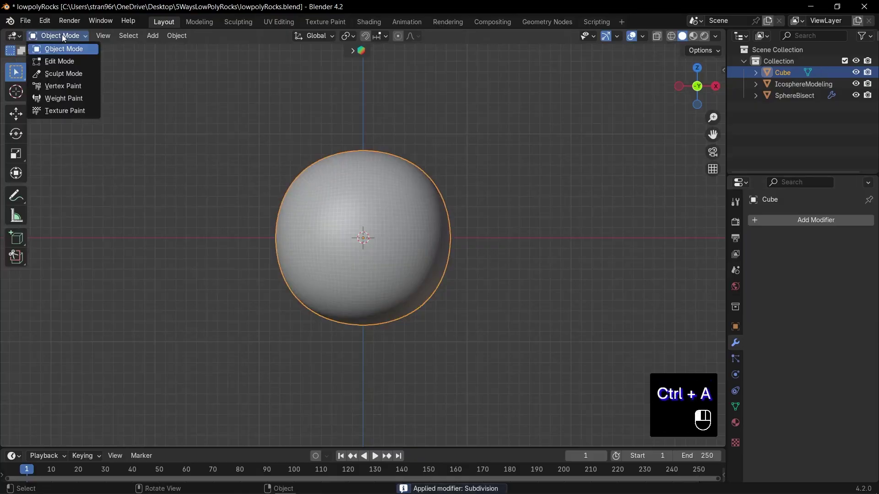
click(69, 74)
middle_drag(69, 75, 35, 90)
drag(27, 91, 84, 247)
scroll(69, 255, down, 5)
click(38, 253)
middle_drag(320, 217, 290, 224)
scroll(404, 219, up, 2)
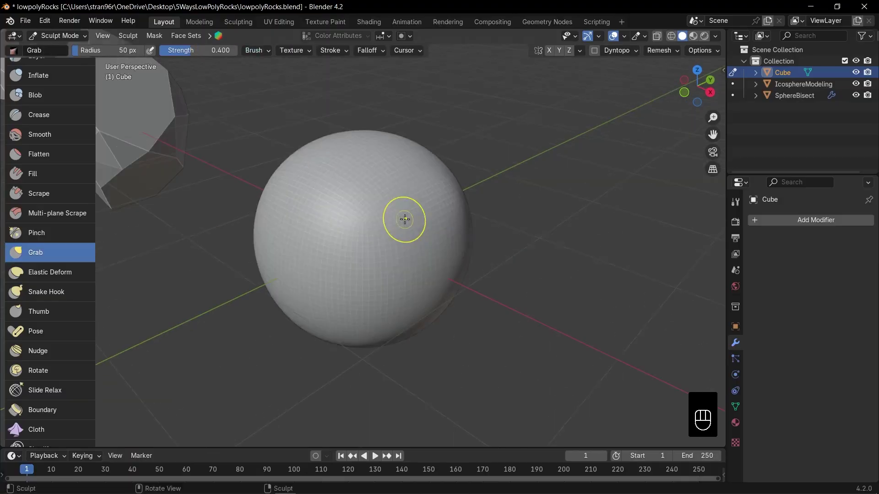
scroll(404, 220, down, 4)
alt+scroll(404, 219, down, 4)
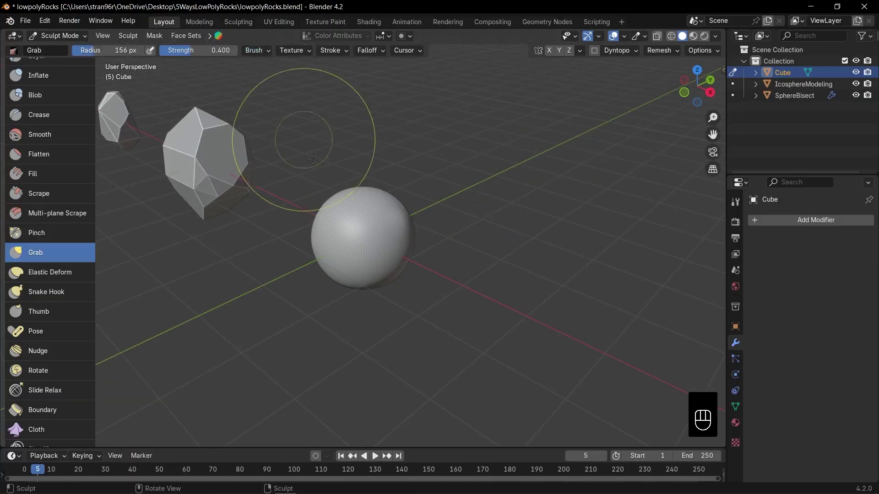
Step: Grab and pull several areas around the rounded cube to sculpt it into a lumpy, irregular rock form
drag(418, 208, 422, 205)
middle_drag(422, 207, 462, 178)
drag(383, 249, 398, 265)
drag(329, 266, 313, 281)
middle_drag(275, 234, 334, 250)
drag(323, 222, 305, 223)
middle_drag(387, 230, 460, 229)
mouse_move(402, 201)
middle_down()
mouse_move(308, 229)
mouse_move(386, 275)
mouse_move(355, 263)
mouse_move(414, 286)
mouse_move(471, 216)
mouse_move(434, 229)
mouse_move(369, 281)
mouse_move(404, 291)
mouse_move(400, 192)
mouse_move(434, 227)
middle_up()
Step: Return the sculpted cube to Object Mode and hide the viewport toolbar
click(58, 36)
click(60, 48)
key(n)
key(n)
key(t)
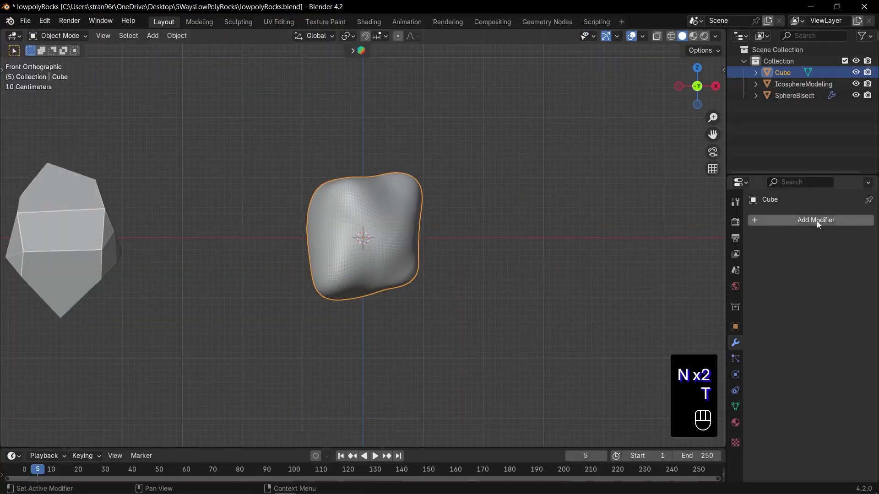
Step: Add a Decimate modifier to the sculpted cube and set its collapse ratio to 0.0075
click(818, 222)
text(se)
key(BackSpace)
key(BackSpace)
key(BackSpace)
key(BackSpace)
key(BackSpace)
text(de)
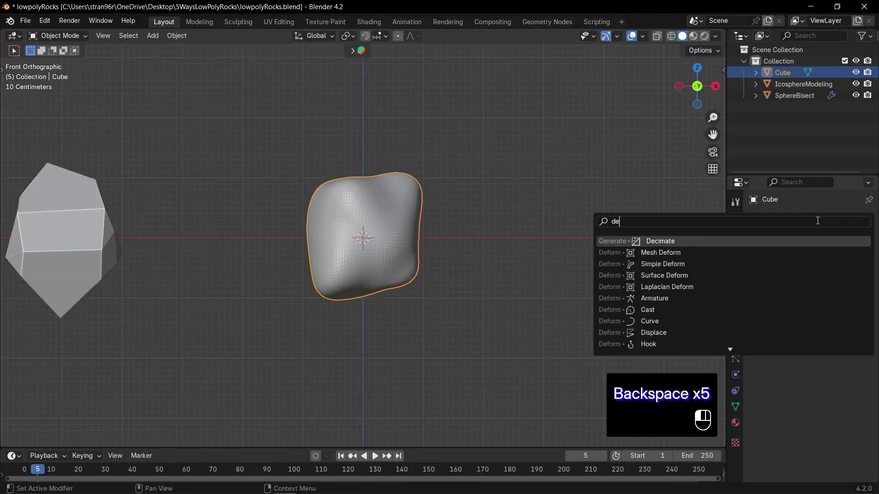
key(Return)
drag(833, 270, 775, 270)
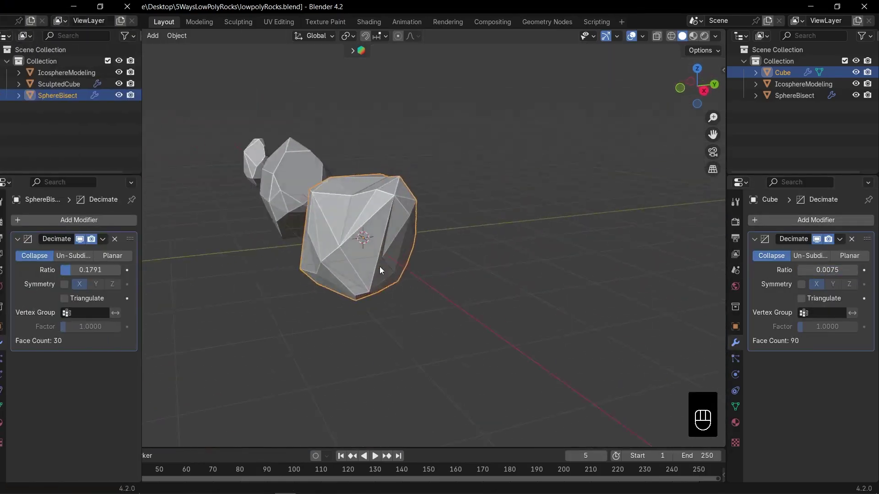
Step: Save lowpolyRocks.blend
key(ctrl+s)
key(ctrl+s)
key(ctrl+s)
Step: Add a new cube at the origin and apply a level 5 Subdivision modifier to it
key(shift+a)
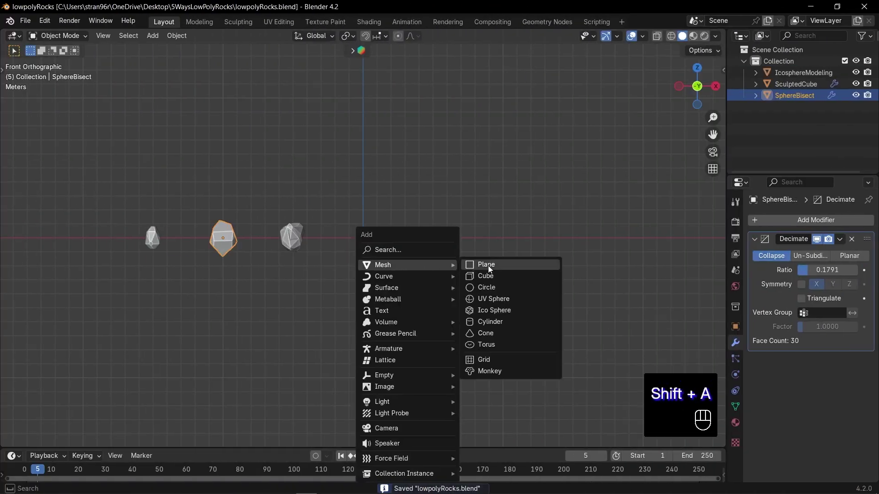
click(488, 273)
key(KP_Decimal)
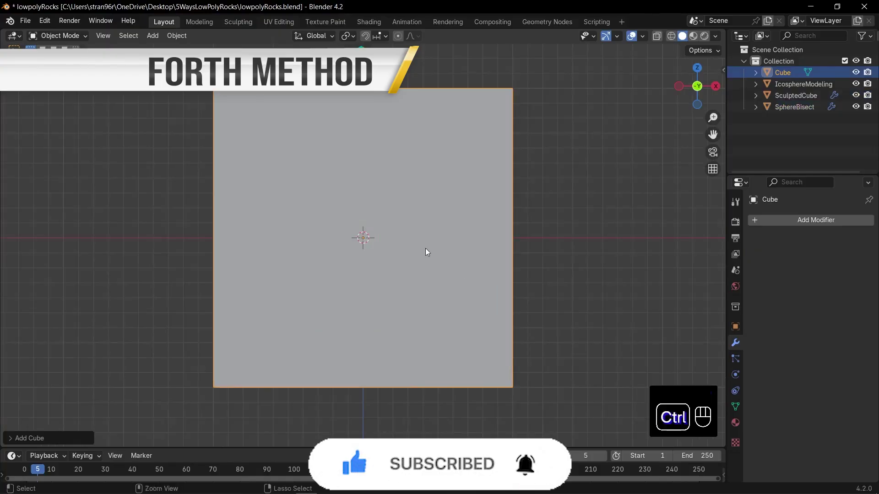
key(ctrl+5)
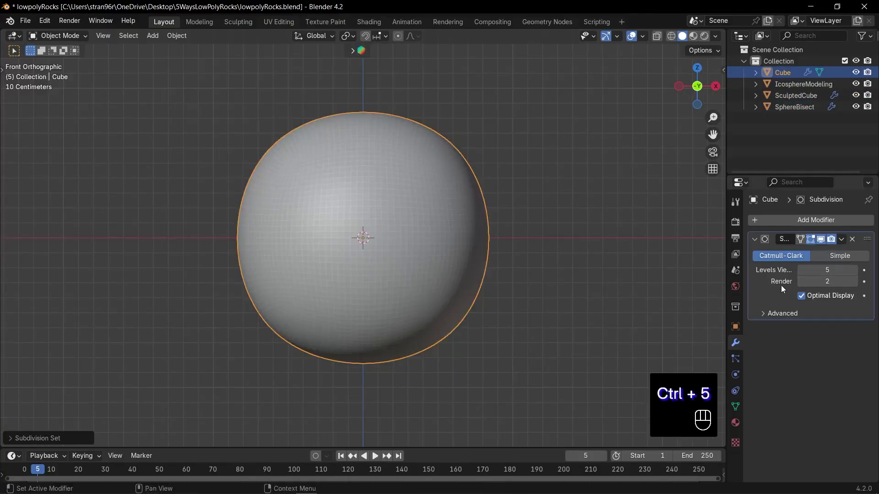
key(ctrl+a)
Step: Add a Displace modifier to the new cube and set its midlevel to 0
click(778, 220)
text(dis)
key(Return)
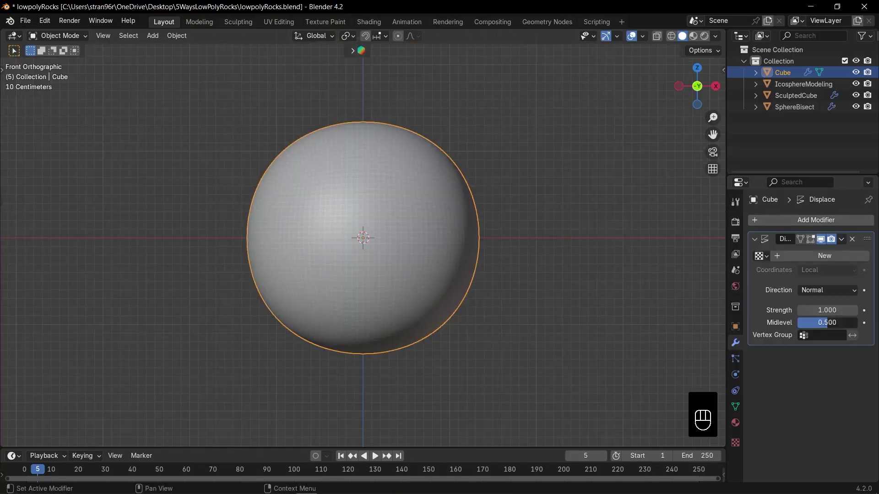
drag(827, 322, 799, 323)
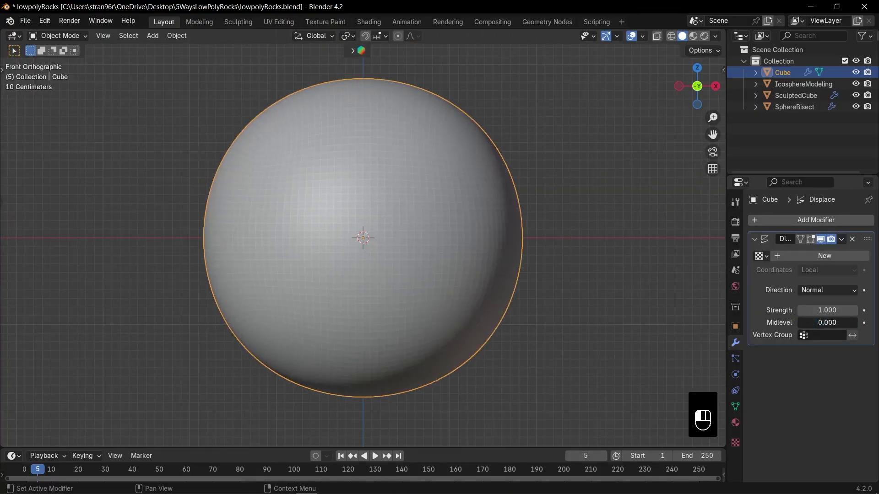
Step: Create a Voronoi texture for the Displace modifier with size 1.09 and intensity 0.400
click(835, 257)
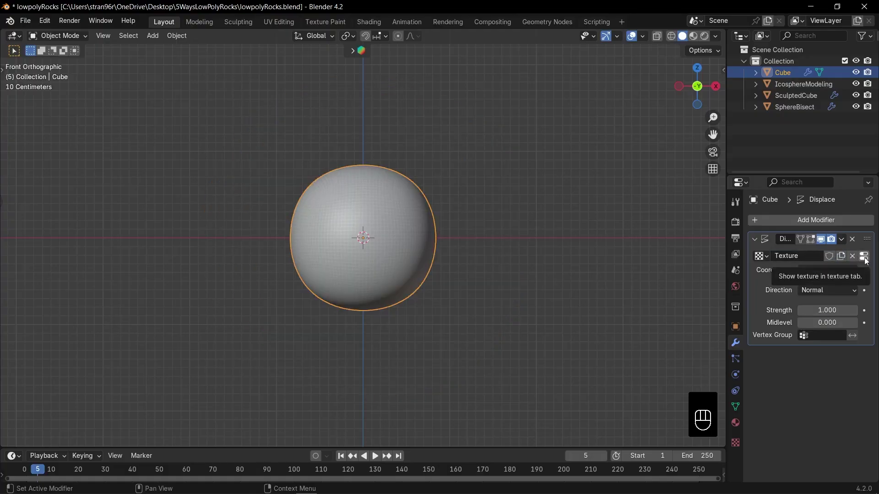
click(864, 257)
click(816, 255)
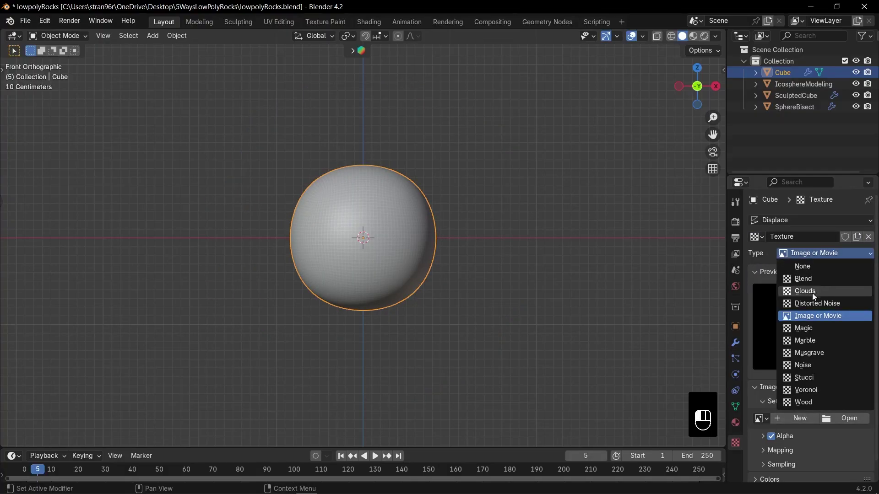
click(827, 390)
scroll(808, 383, down, 4)
drag(827, 370, 866, 370)
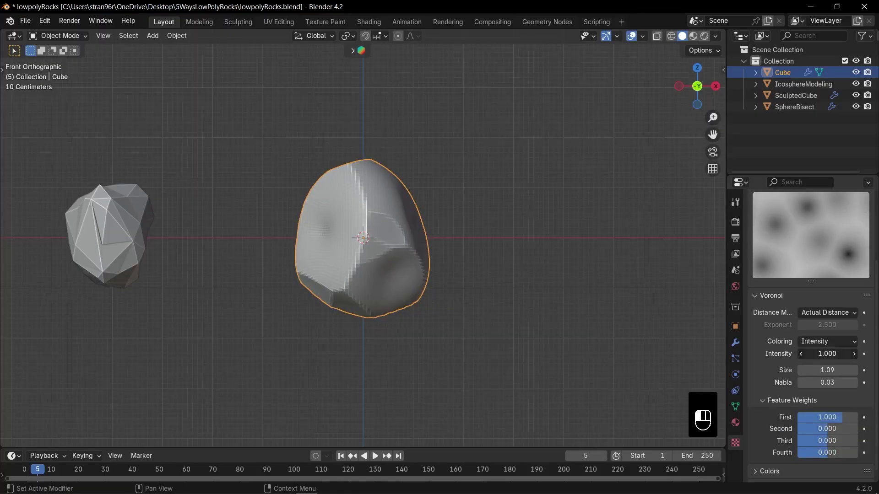
mouse_move(827, 354)
mouse_down()
mouse_move(847, 354)
mouse_move(817, 353)
mouse_up()
key(KP_1)
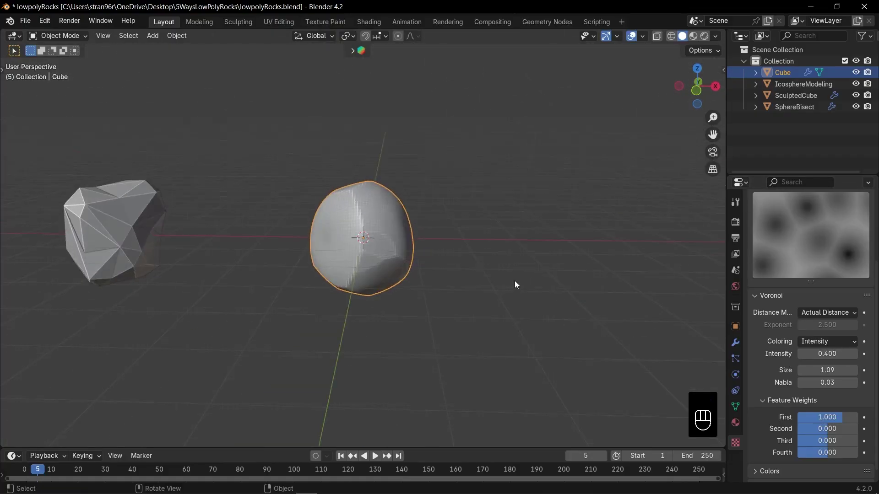
Step: Apply the Displace modifier and add a Decimate modifier to the displaced cube
click(735, 342)
key(ctrl+a)
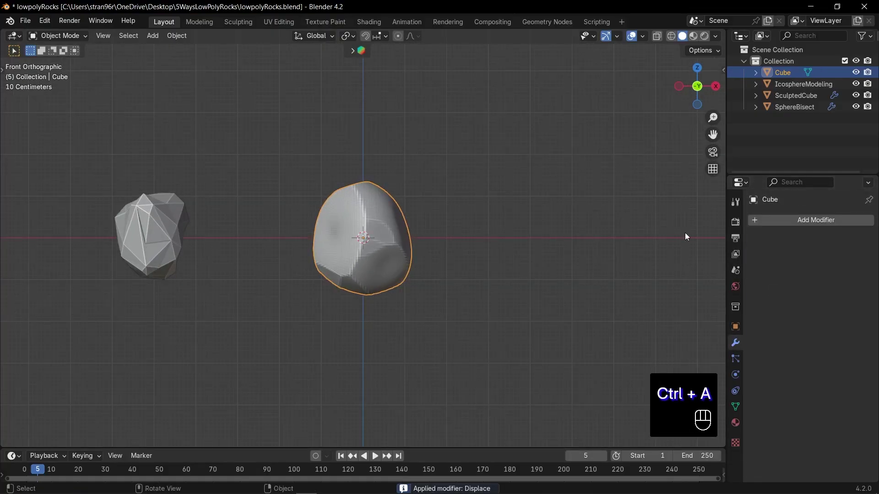
click(787, 224)
text(de)
key(Return)
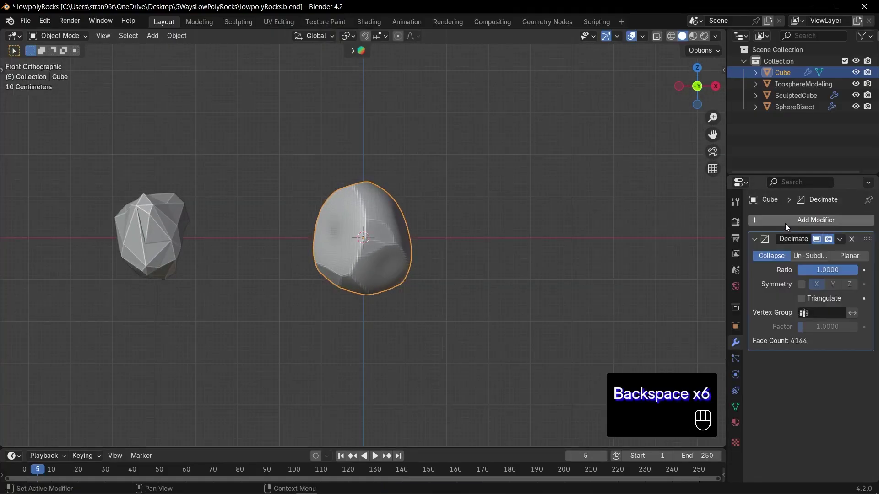
Step: Set the displaced cube's Decimate collapse ratio to 0.0672
drag(812, 270, 803, 270)
drag(802, 270, 804, 270)
scroll(503, 252, down, 3)
middle_drag(503, 251, 416, 262)
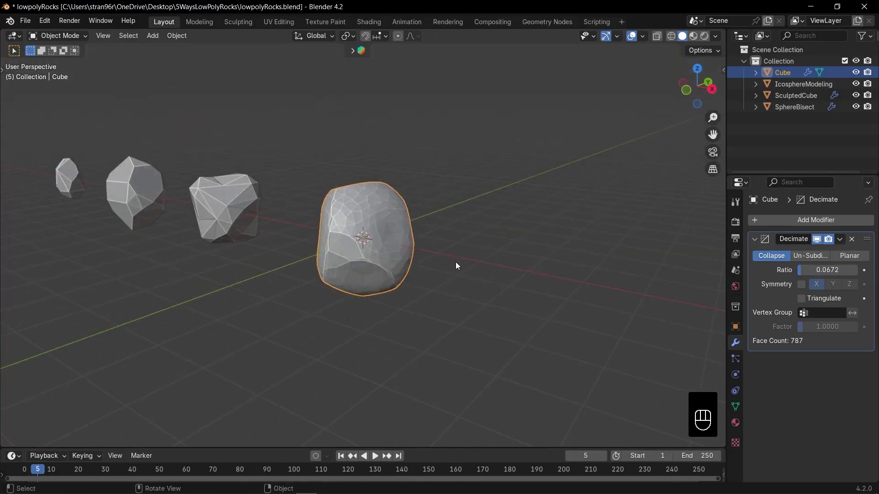
Step: Apply the Decimate modifier to the displaced cube and enter Edit Mode
key(KP_1)
scroll(453, 263, up, 5)
scroll(450, 264, down, 6)
scroll(450, 265, down, 5)
click(377, 307)
scroll(385, 295, up, 11)
click(421, 241)
key(Tab)
key(Tab)
key(ctrl+a)
key(Tab)
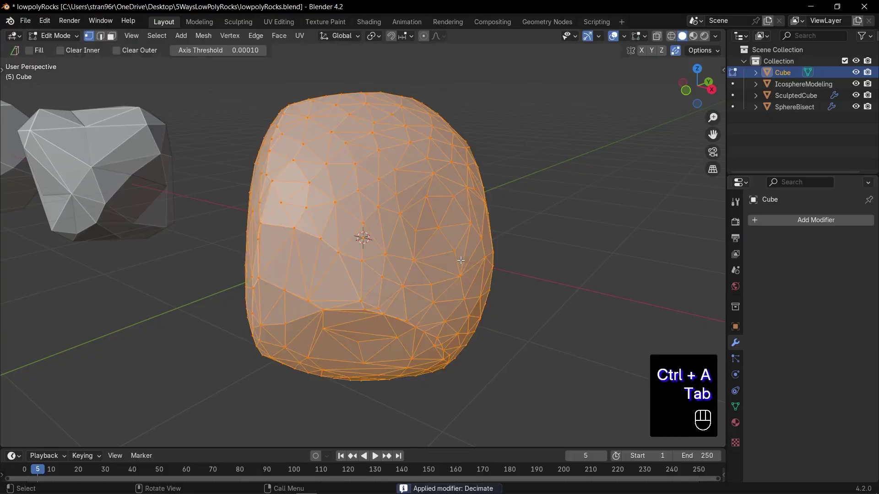
Step: Circle-select the vertices across the middle of the rock's +X side and dissolve them into one flat facet
middle_drag(585, 256, 545, 262)
click(544, 262)
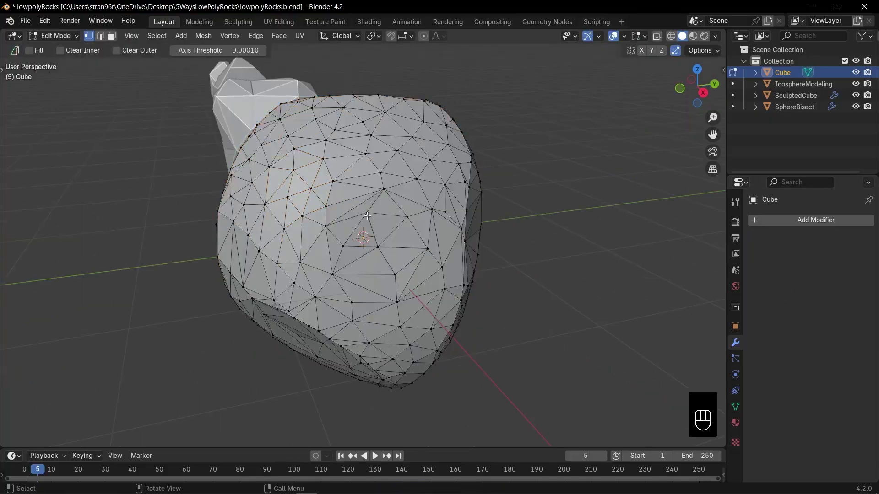
scroll(374, 217, down, 5)
mouse_move(375, 216)
mouse_down()
mouse_move(362, 230)
mouse_move(372, 237)
mouse_up()
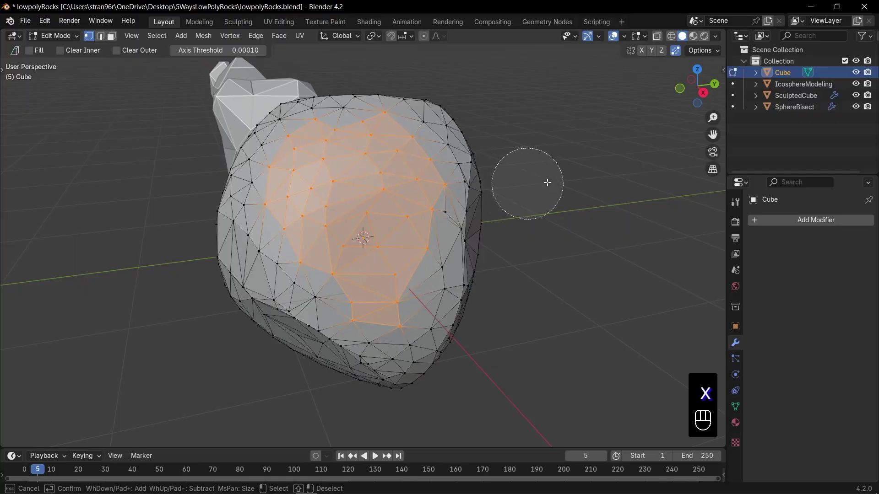
right_click(529, 181)
key(x)
key(Escape)
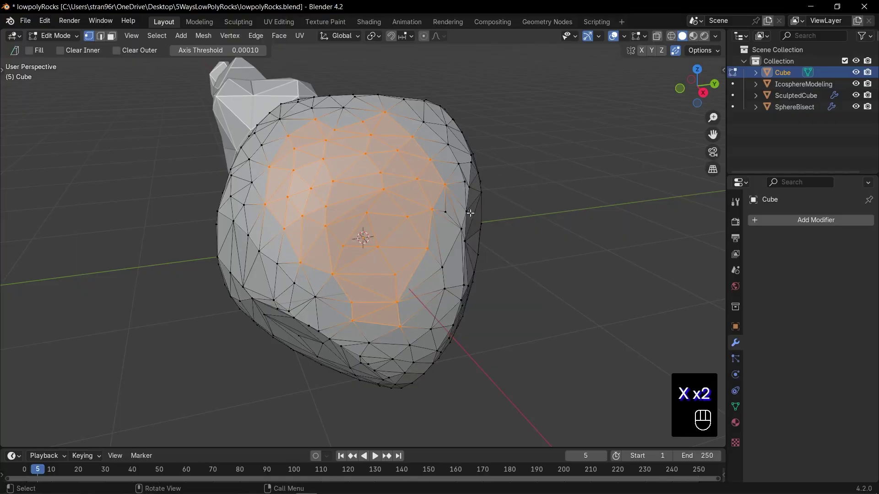
key(ctrl+x)
Step: Circle-select a patch of vertices on the rock's side between -X and -Y and dissolve it
key(c)
drag(360, 231, 361, 253)
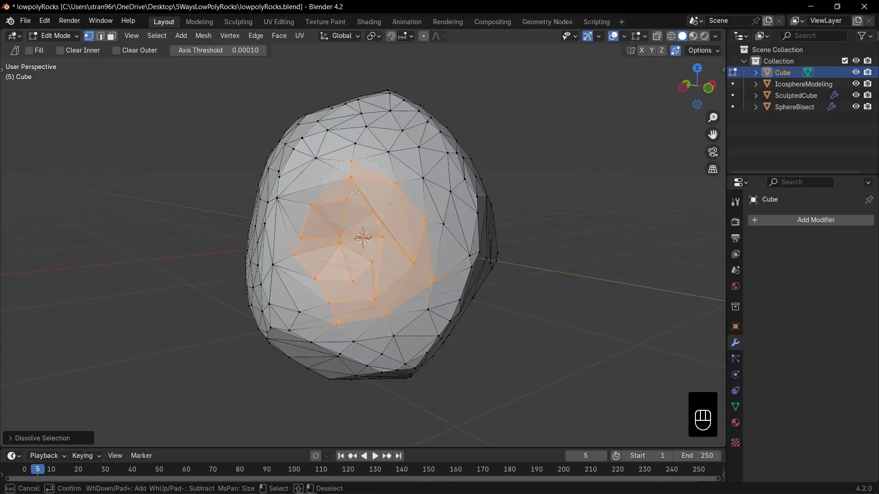
right_click(604, 254)
key(ctrl+x)
Step: Dissolve vertex patches on the rock's upper slope above the large flat facet
middle_drag(575, 241, 357, 173)
key(c)
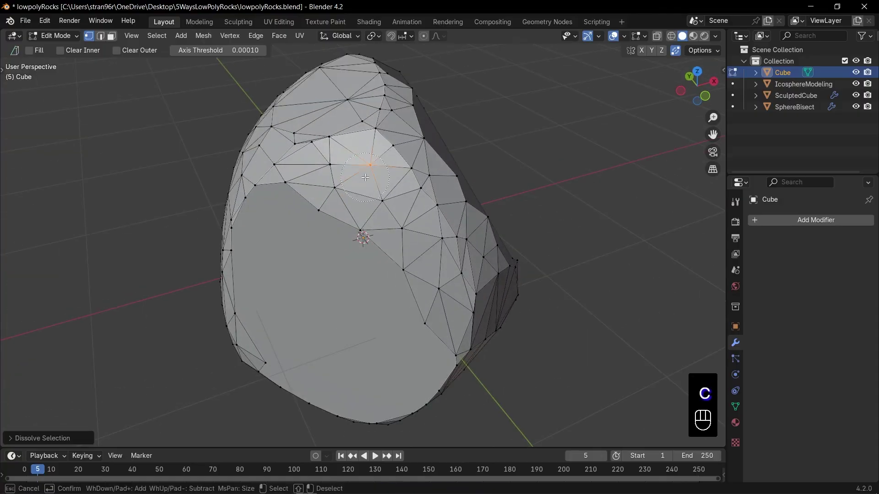
key(ctrl+x)
middle_drag(463, 196, 540, 197)
key(ctrl+x)
Step: Circle-select the vertices across the rock's rear side between -X and +Y and dissolve them
mouse_move(412, 197)
middle_down()
mouse_move(555, 191)
mouse_move(526, 169)
middle_up()
key(c)
mouse_move(440, 138)
mouse_down()
mouse_move(386, 300)
mouse_move(284, 284)
mouse_up()
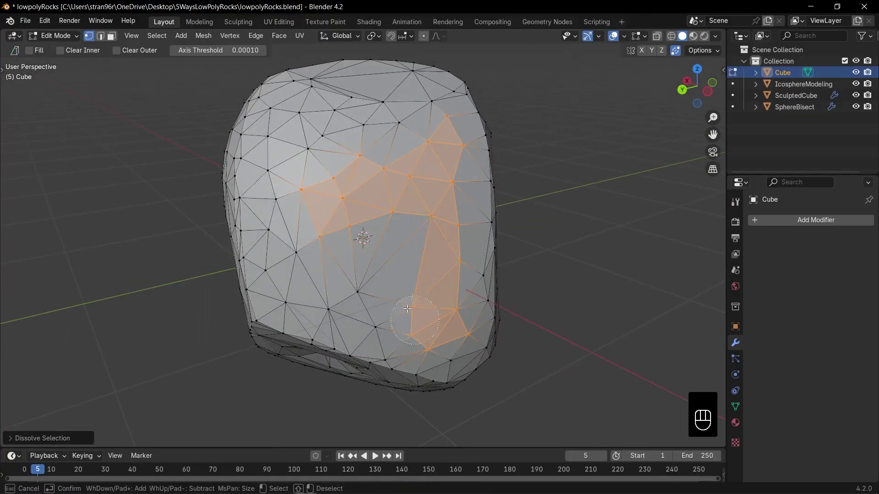
key(ctrl+x)
Step: Dissolve further vertex patches around the rock, including the middle of the side between +X and +Y
key(c)
key(ctrl+x)
key(c)
key(ctrl+x)
key(c)
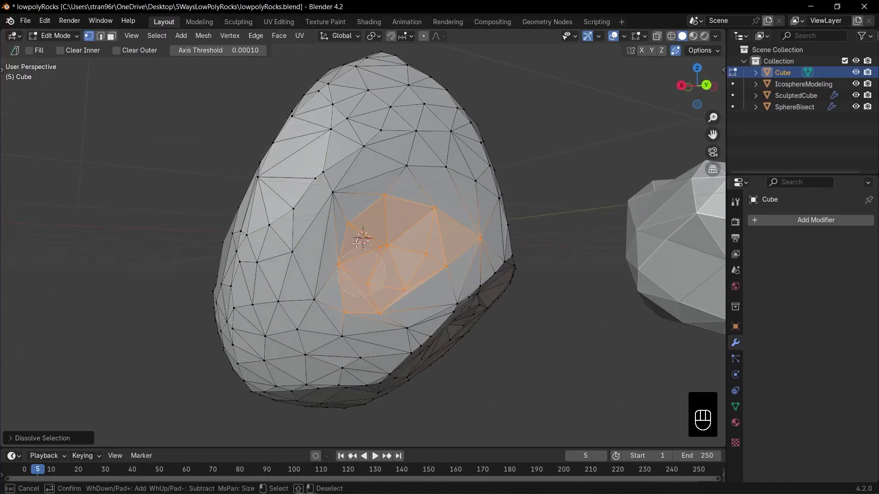
key(ctrl+x)
Step: Dissolve more circle-selected vertex patches around the rock's remaining sides and toward its underside
mouse_move(549, 201)
middle_down()
mouse_move(495, 196)
mouse_move(539, 229)
middle_up()
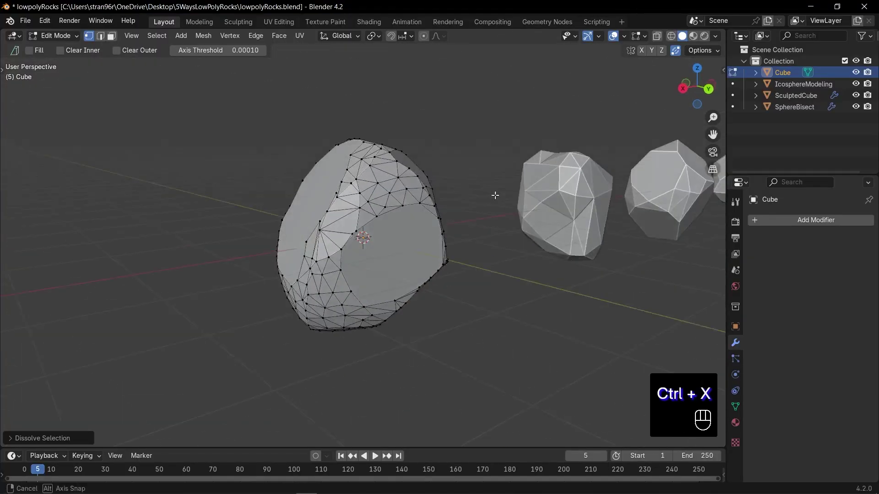
key(ctrl+x)
key(c)
drag(375, 197, 377, 261)
key(ctrl+x)
key(c)
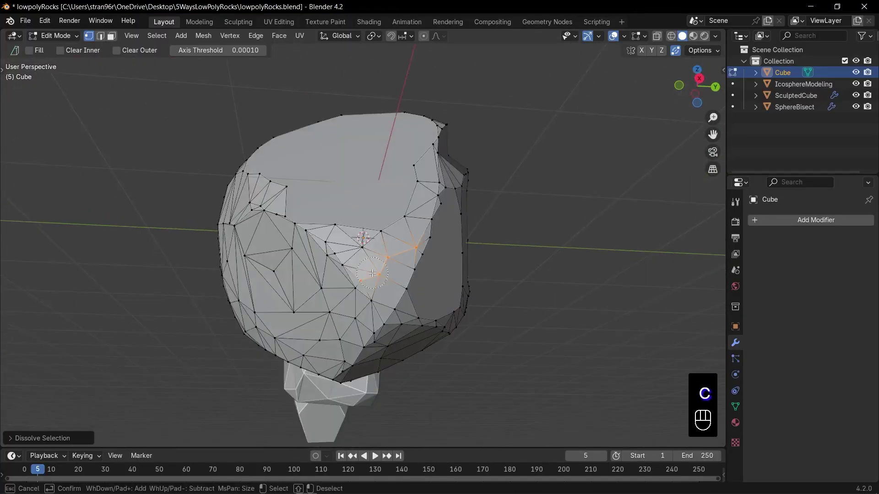
key(ctrl+x)
middle_drag(458, 220, 539, 229)
drag(539, 229, 366, 256)
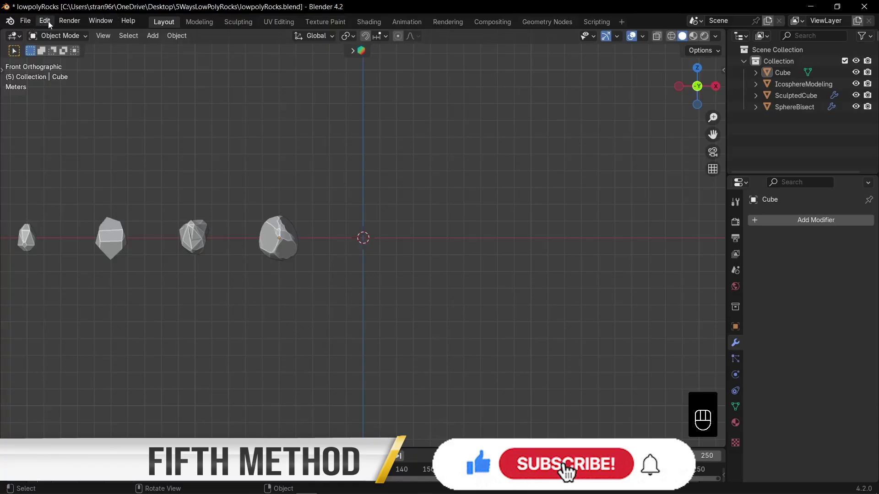
Step: Look up the Bool Tool extension in the preferences by searching for "boo", and close the preferences
click(46, 21)
click(73, 167)
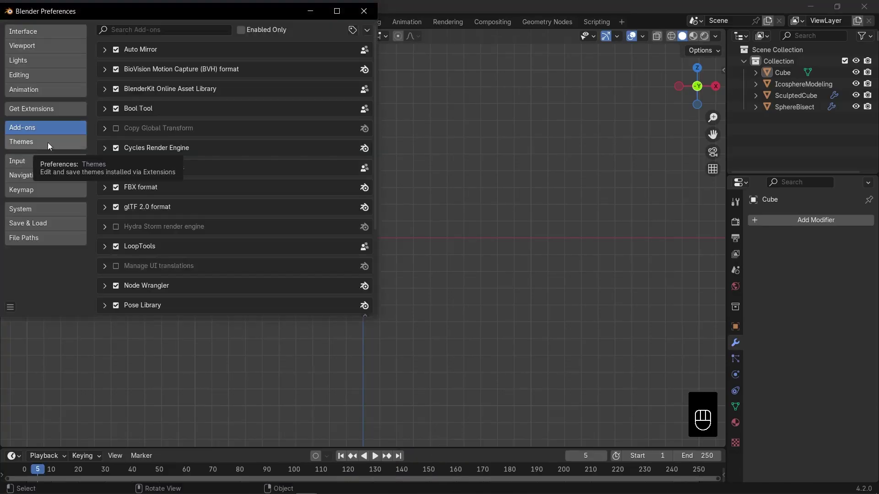
click(32, 109)
click(153, 29)
text(boo)
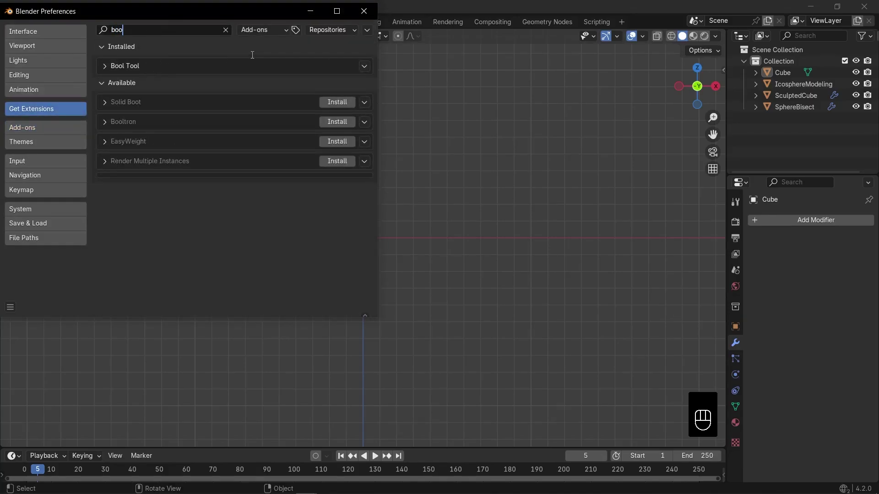
click(363, 66)
click(364, 11)
Step: Select all the rocks and save the file
key(ctrl+s)
key(a)
key(ctrl+s)
Step: Add an icosphere at the world origin and lower its subdivisions to make a plain 20-sided icosahedron
key(shift+a)
mouse_move(413, 259)
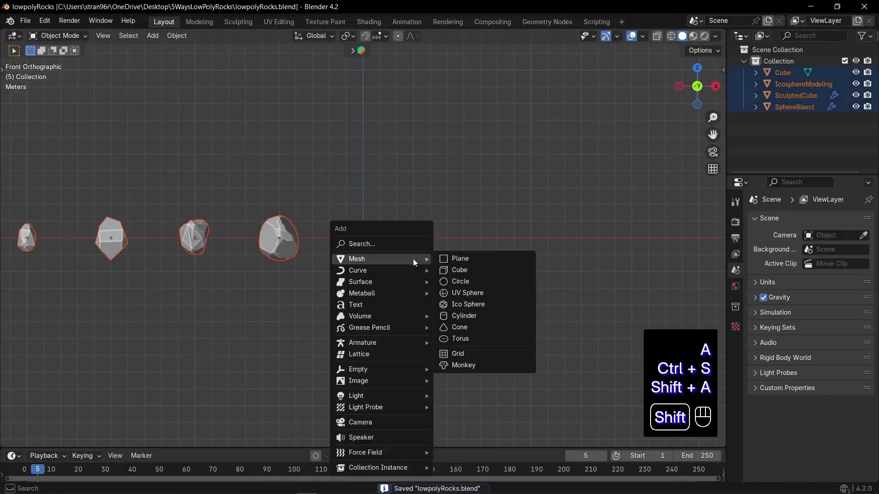
click(459, 304)
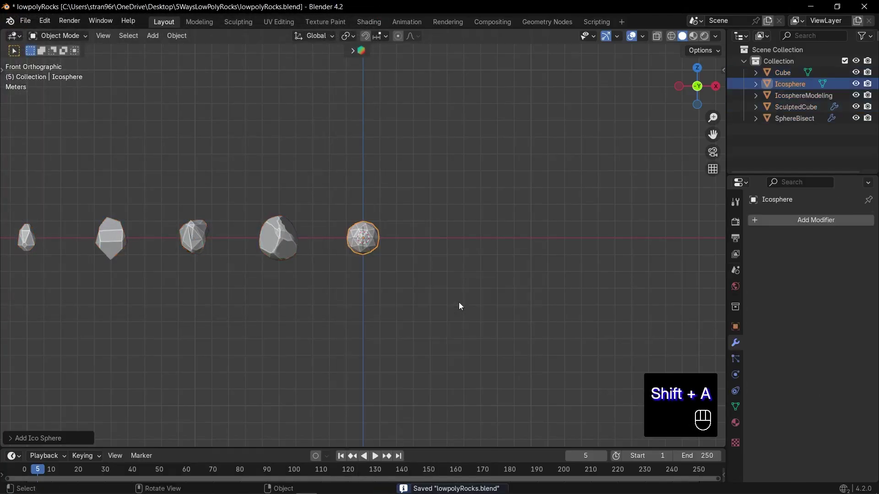
click(59, 438)
click(76, 328)
click(43, 315)
Step: Duplicate the icosphere in place and rotate the copy freely from two viewing angles so its corners poke through the original
key(KP_Decimal)
scroll(279, 276, down, 5)
key(shift+d)
key(Escape)
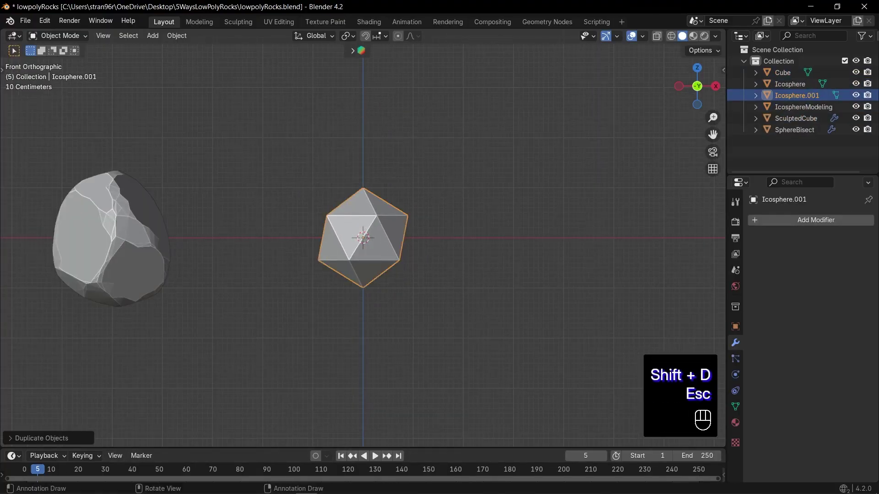
key(r)
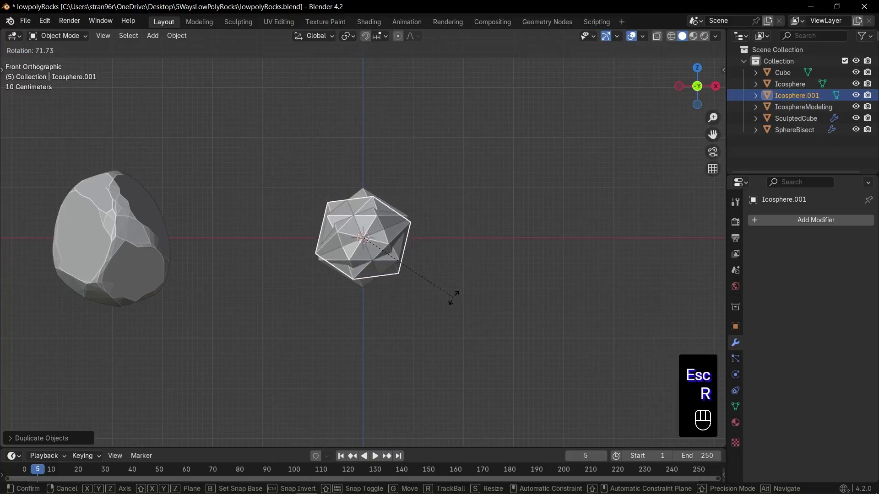
click(459, 291)
middle_drag(465, 284, 421, 290)
key(r)
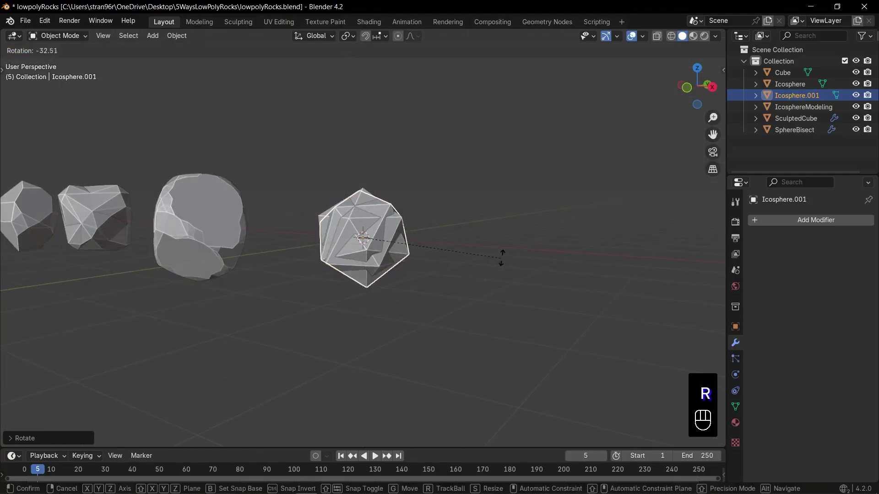
click(501, 258)
Step: Intersect the original icosphere with the rotated copy using Bool Tool's Intersect brush, keeping the copy as a live cutter
middle_drag(463, 246, 511, 274)
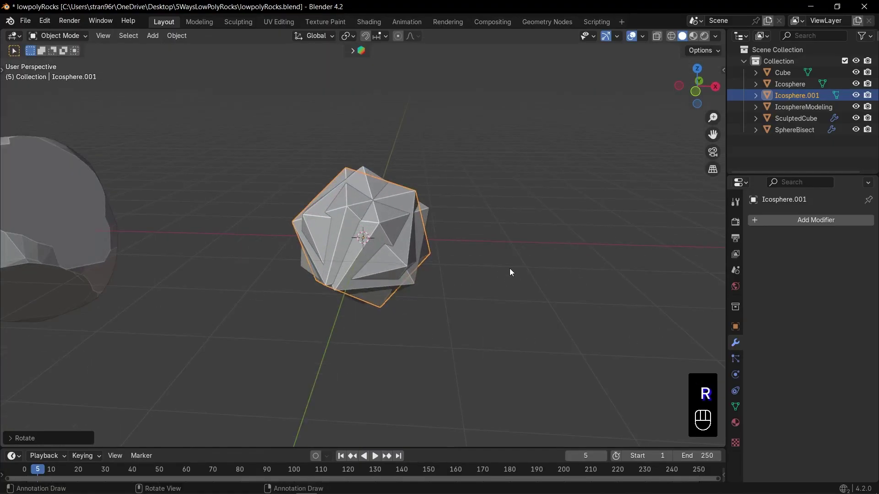
shift+click(366, 172)
key(ctrl+KP_Multiply)
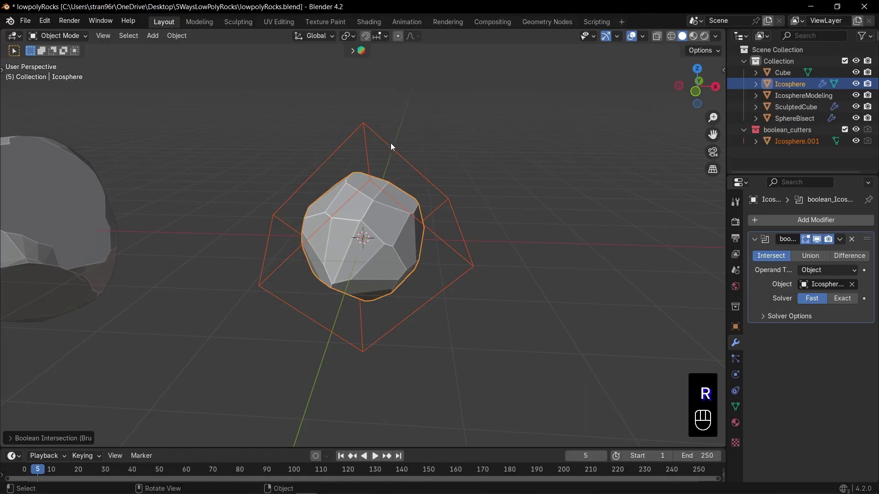
Step: Rotate the icosphere's boolean cutter freely from several viewing angles, including the front, to vary the rock's facets
click(386, 143)
key(r)
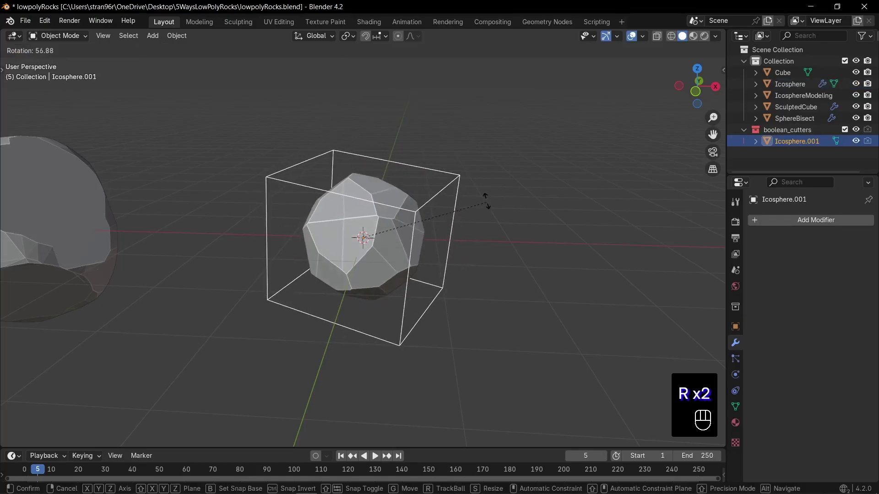
click(503, 139)
middle_drag(503, 139, 464, 126)
key(r)
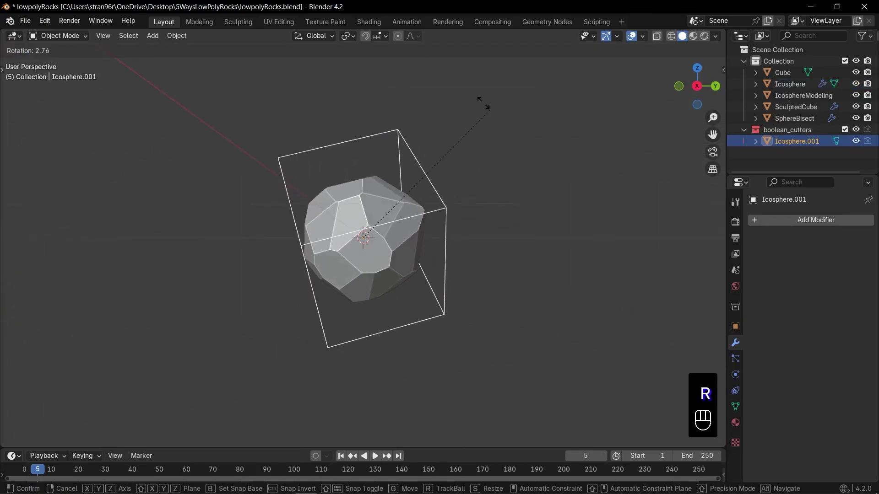
click(402, 344)
key(KP_1)
key(r)
scroll(497, 240, down, 7)
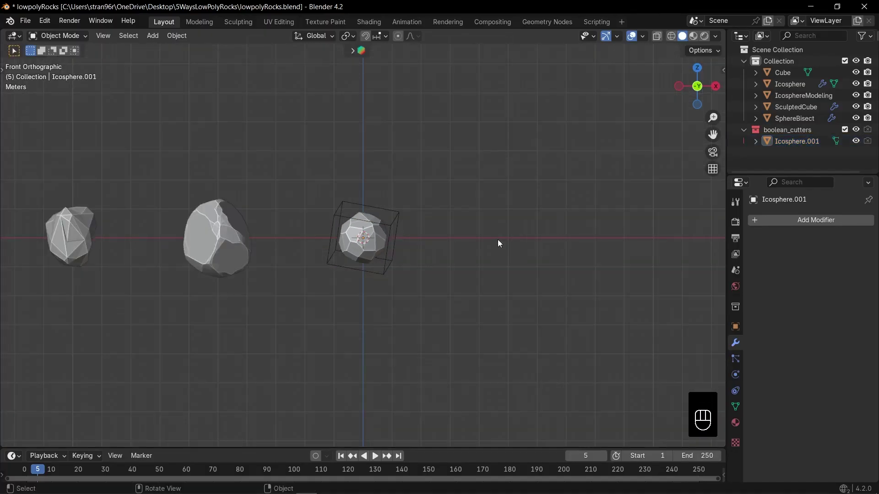
middle_drag(497, 239, 436, 265)
scroll(366, 274, up, 4)
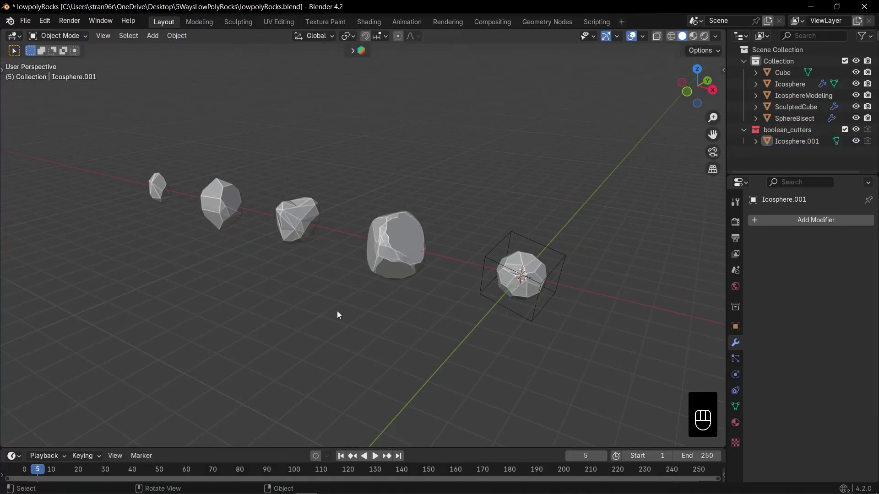